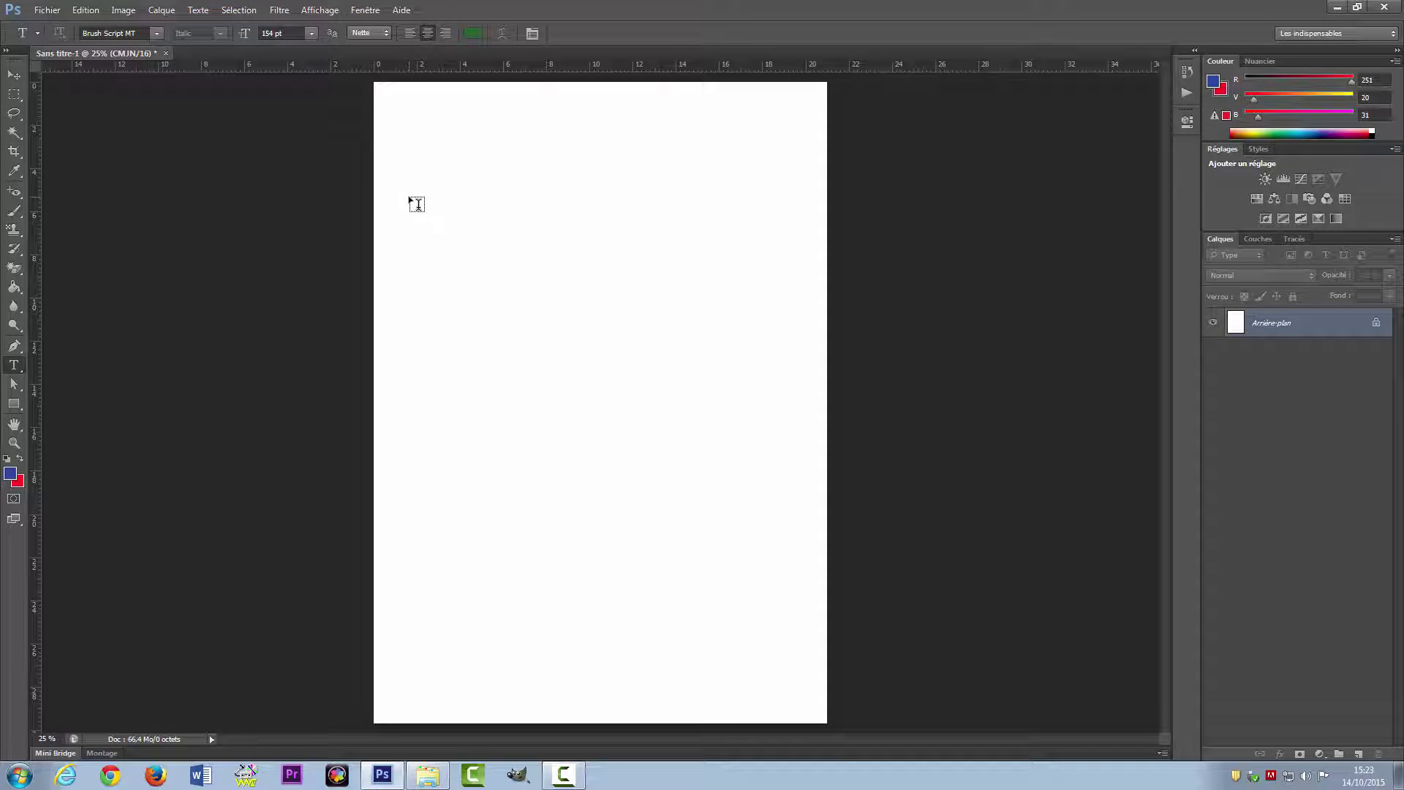
# Draw a text box about 19 cm wide and 5.4 cm tall near the page's upper edge and enter "texte".
pyautogui.moveTo(410, 198); pyautogui.dragTo(724, 260)
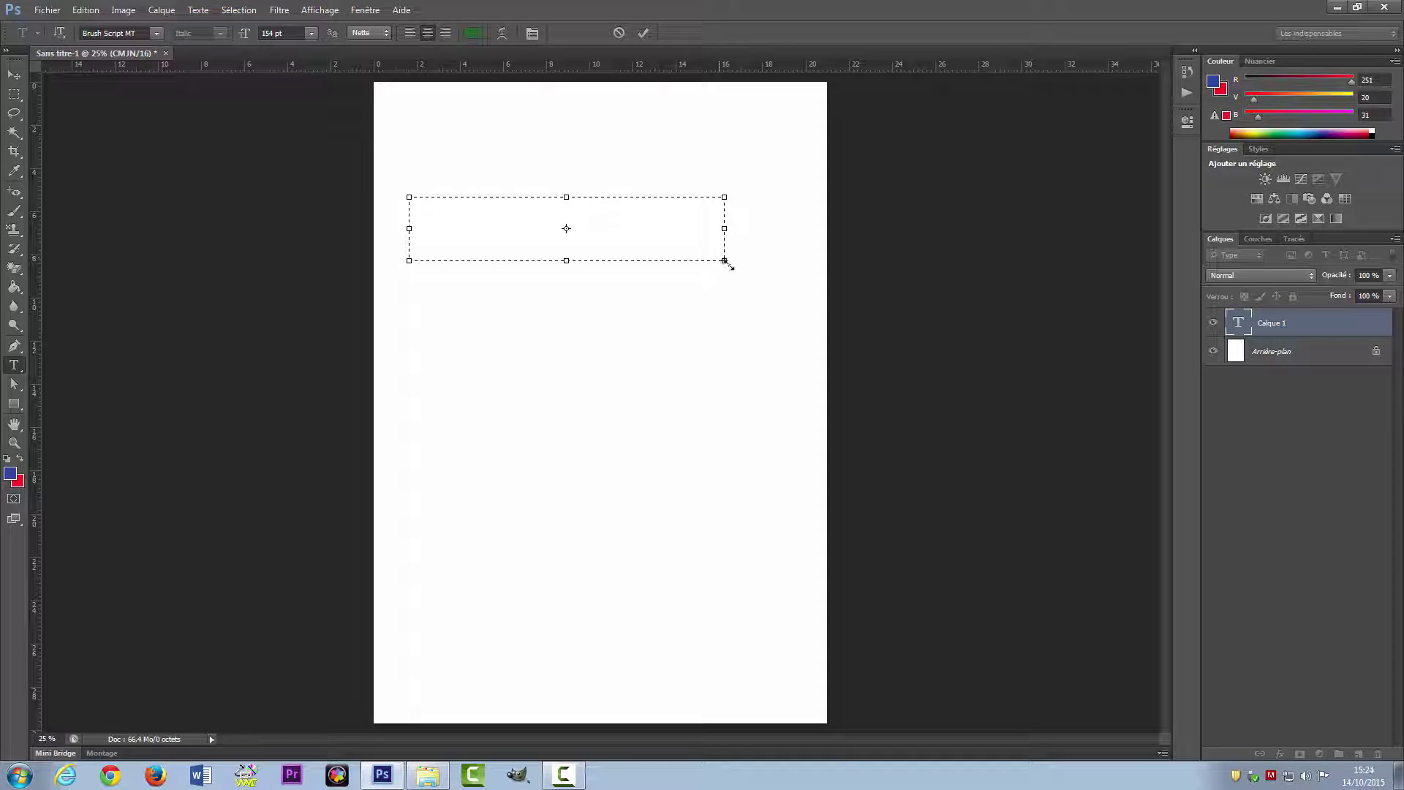
pyautogui.moveTo(736, 273); pyautogui.dragTo(822, 317)
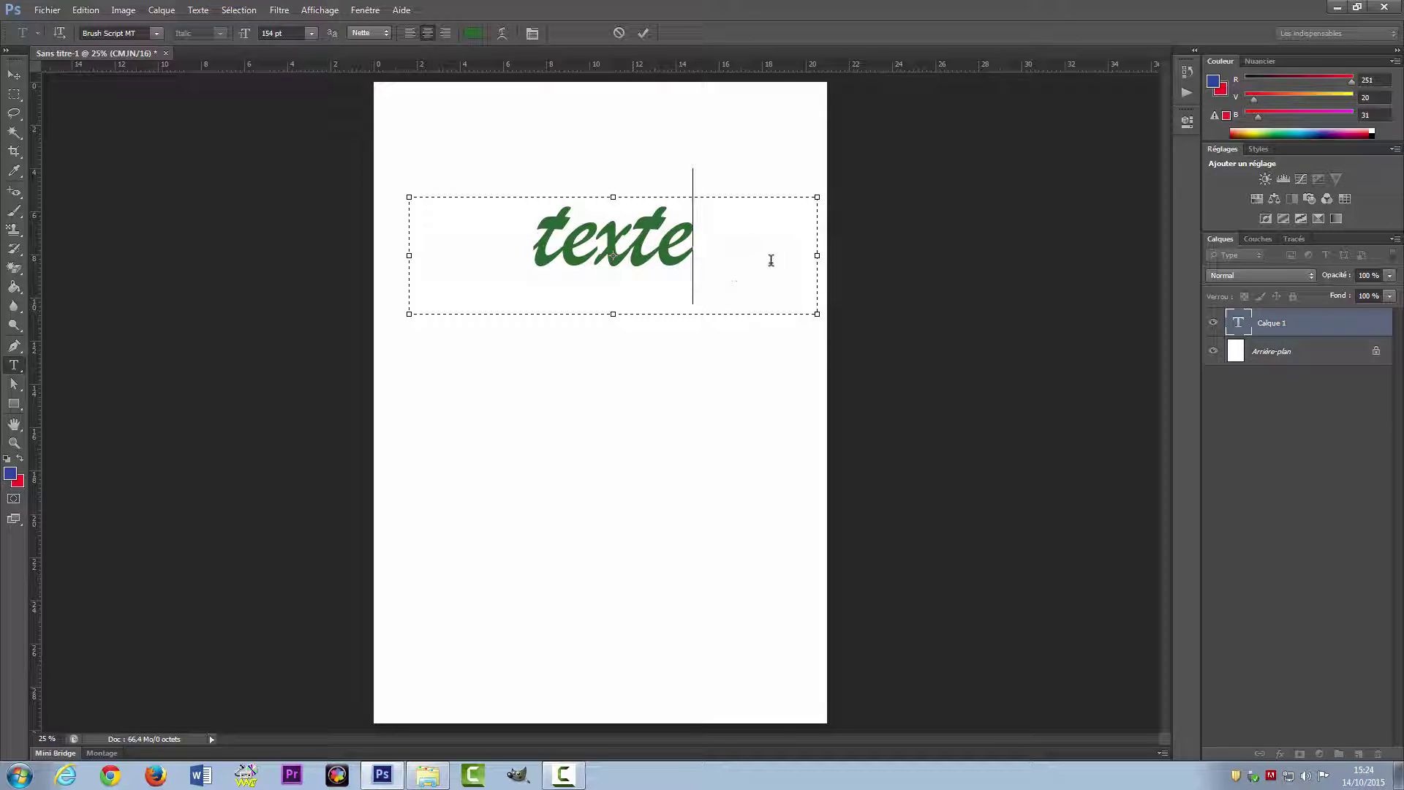
# Try font sizes of 9, 24 and 100 pt on the word "texte" and settle on 163 pt.
pyautogui.moveTo(711, 241); pyautogui.dragTo(492, 233)
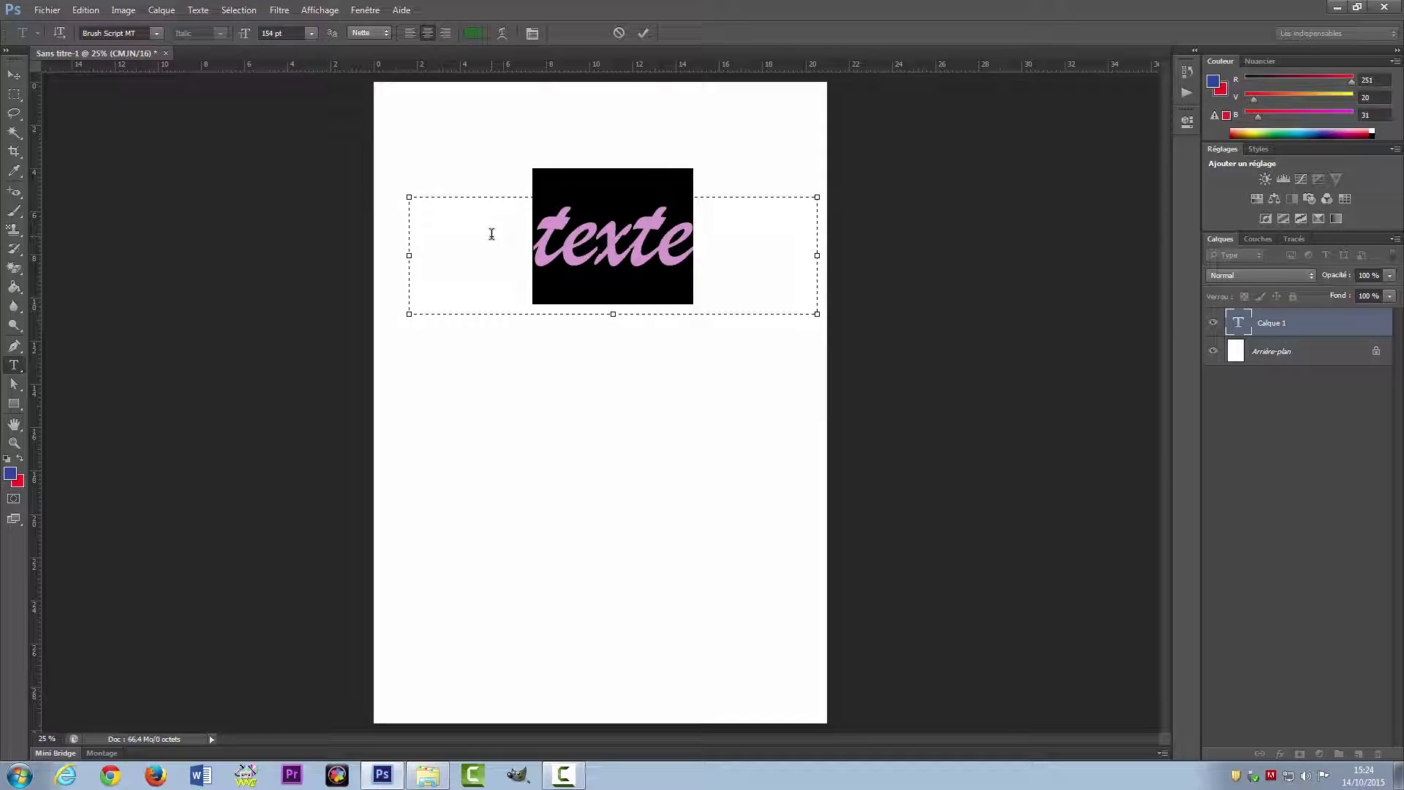
pyautogui.click(312, 33)
pyautogui.click(297, 107)
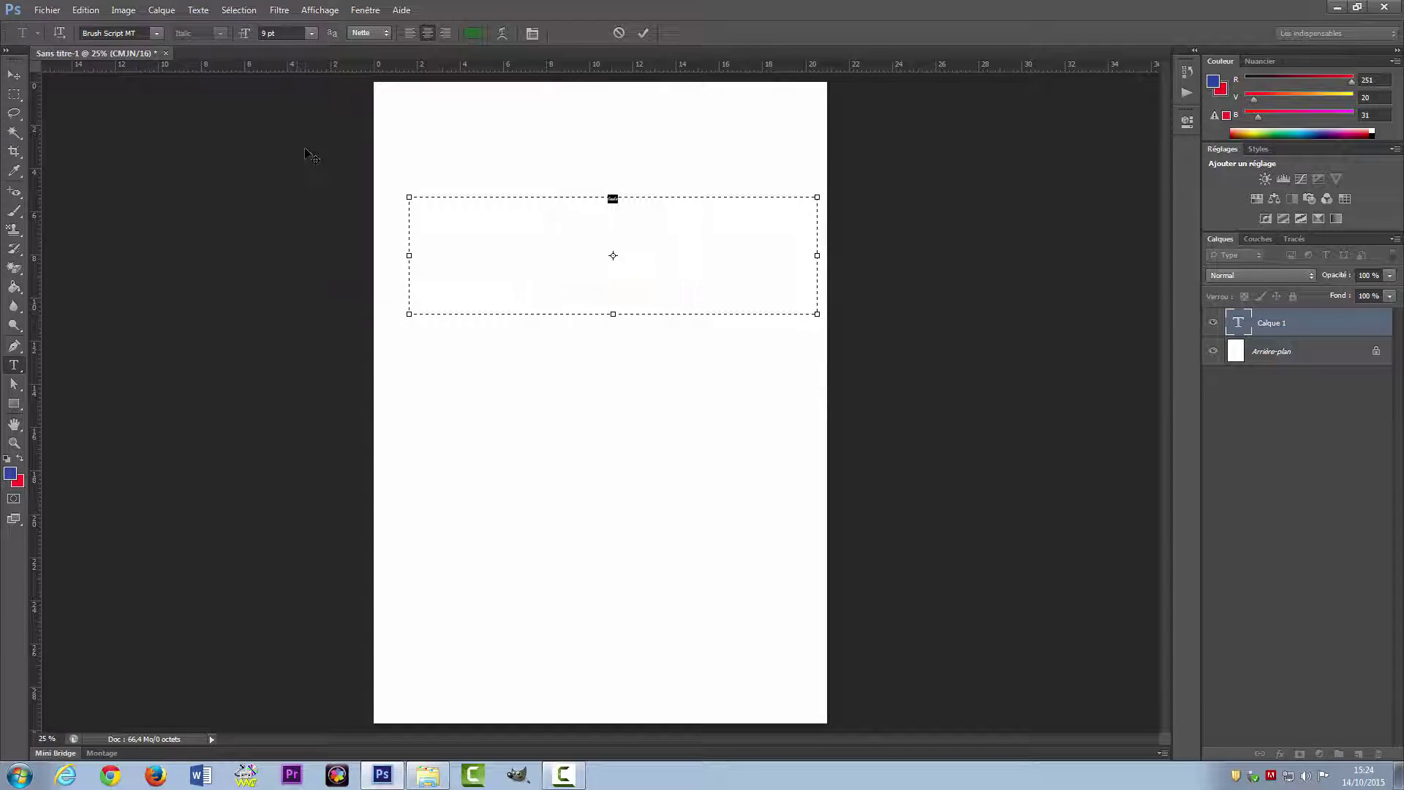
pyautogui.click(311, 34)
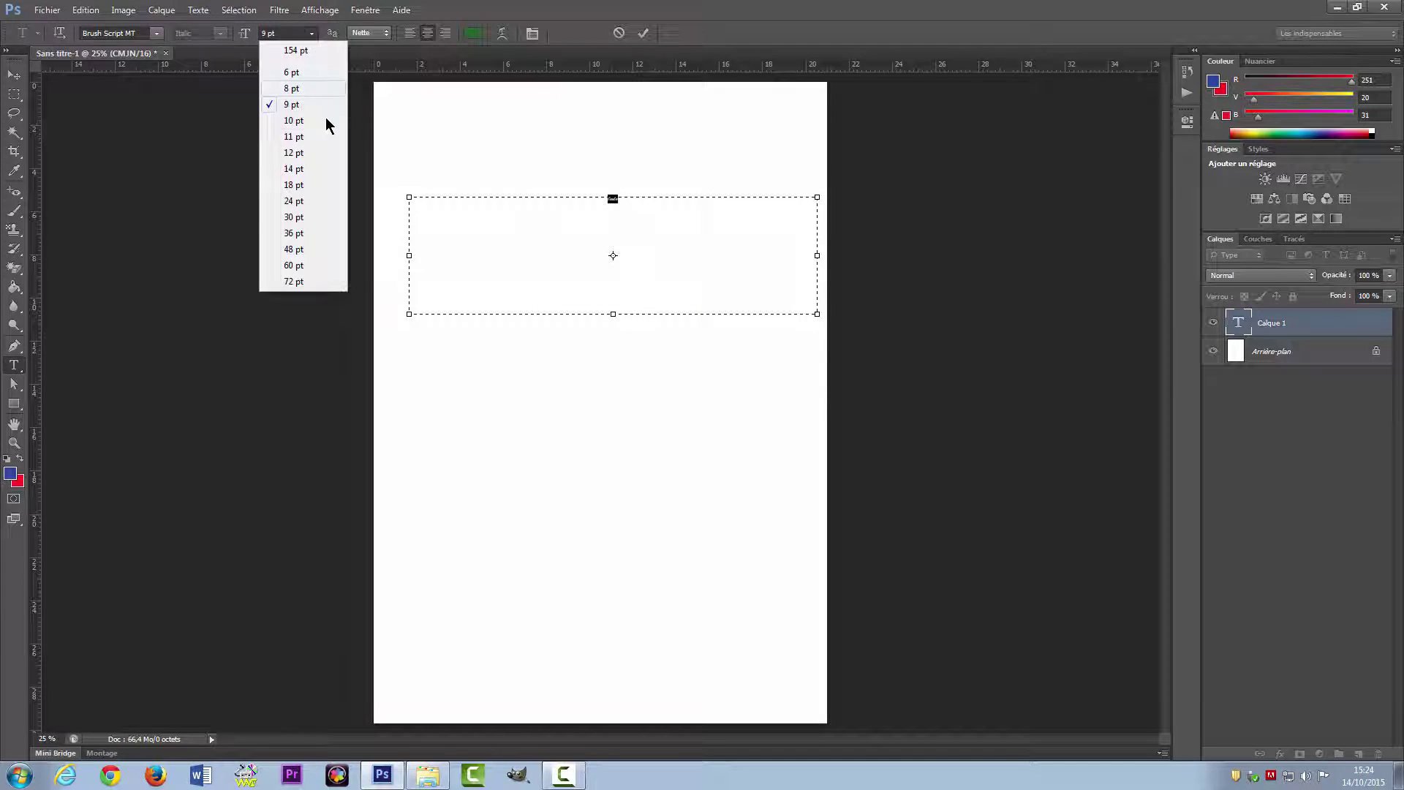
pyautogui.click(300, 201)
pyautogui.click(250, 34)
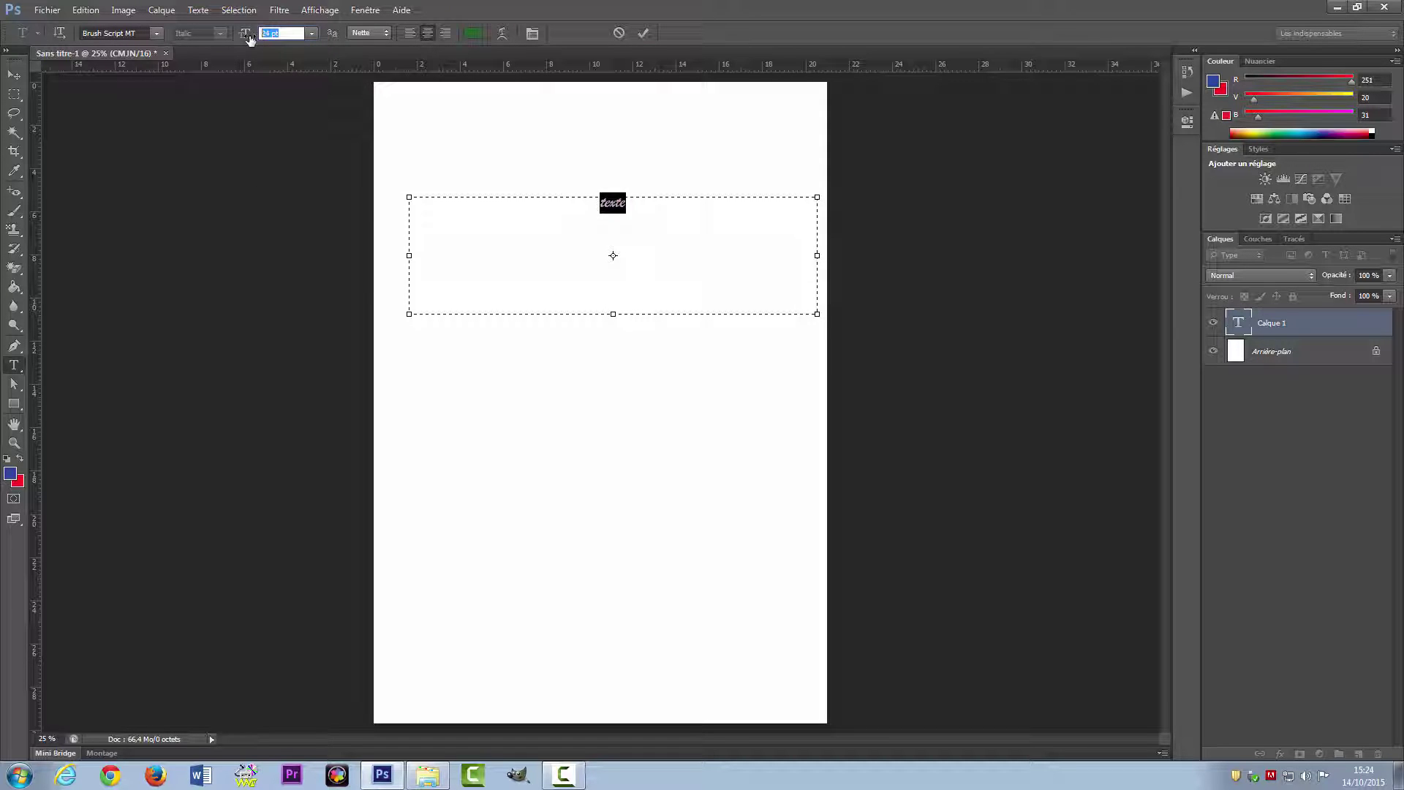
pyautogui.write('100')
pyautogui.press('Return')
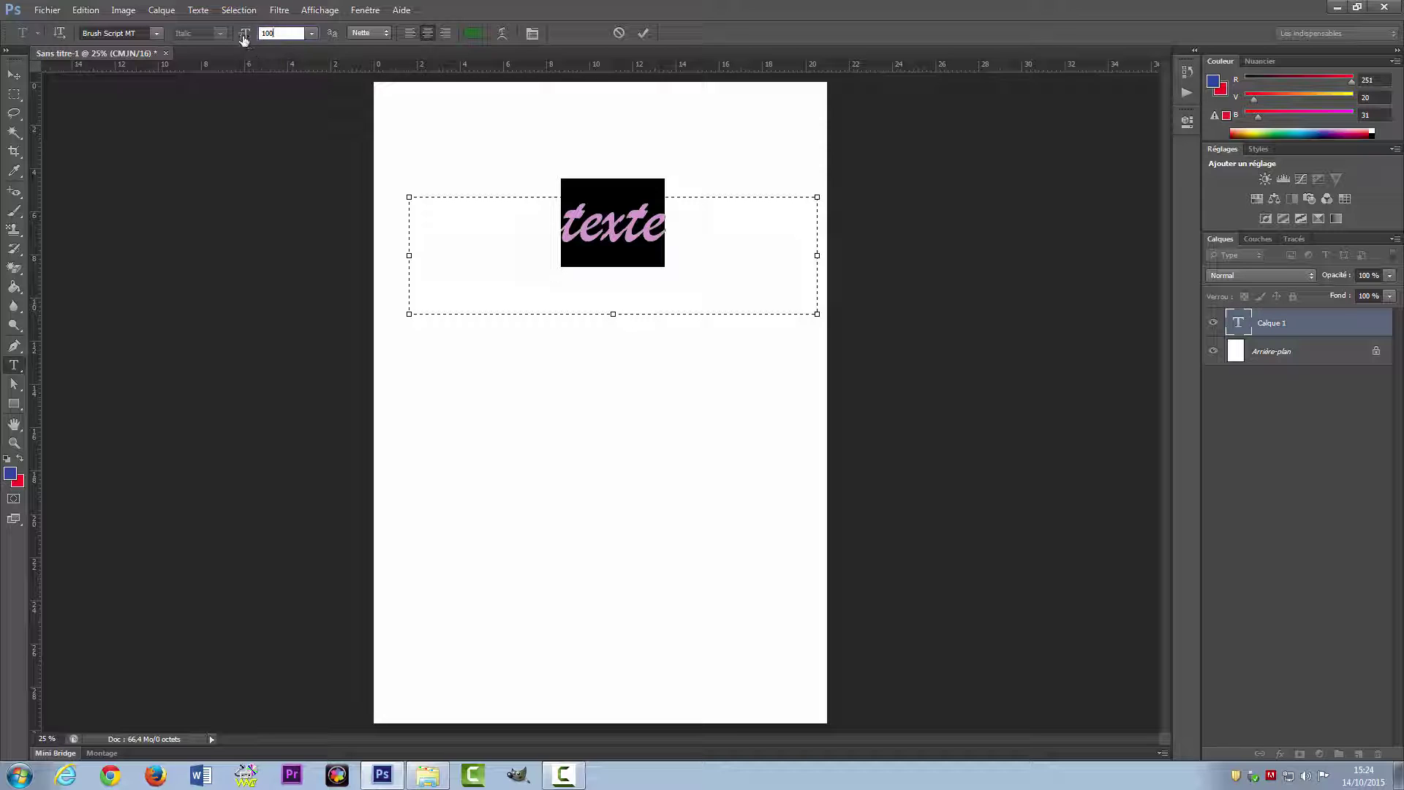
pyautogui.moveTo(241, 37)
pyautogui.mouseDown()
pyautogui.moveTo(286, 34)
pyautogui.moveTo(232, 37)
pyautogui.moveTo(264, 35)
pyautogui.mouseUp()
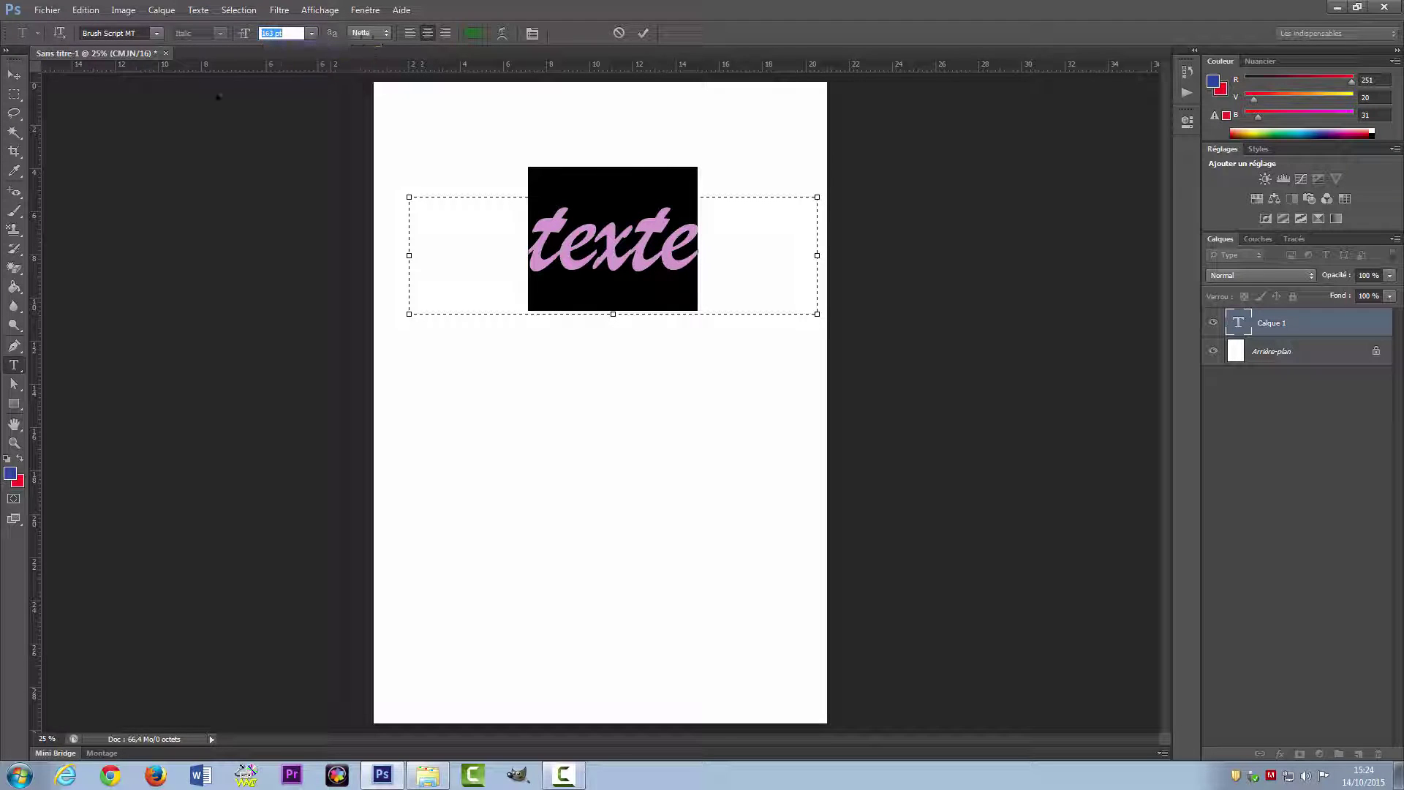
# Look at the available fonts, and try left and right alignment on the text before restoring centre alignment.
pyautogui.click(157, 33)
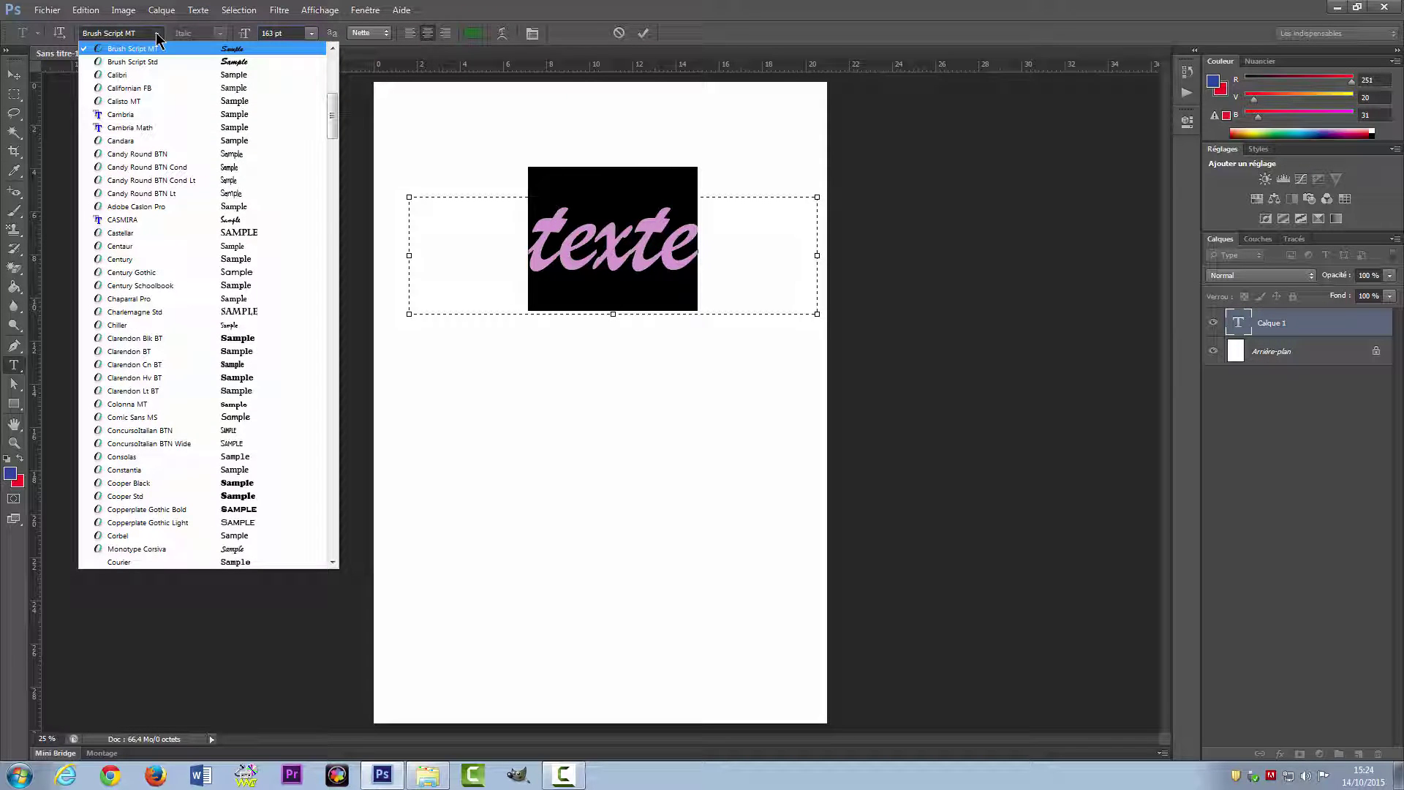
pyautogui.click(157, 34)
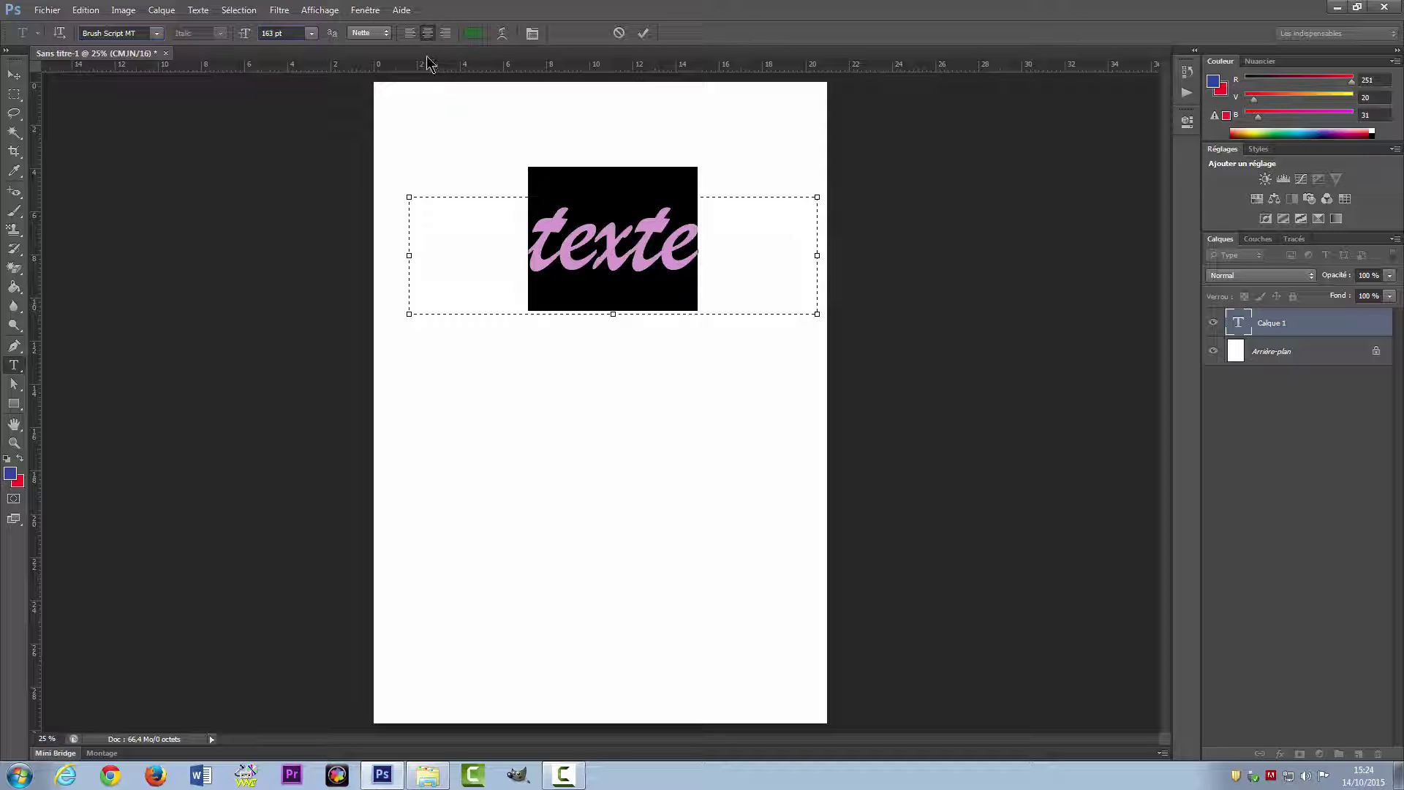
pyautogui.click(410, 33)
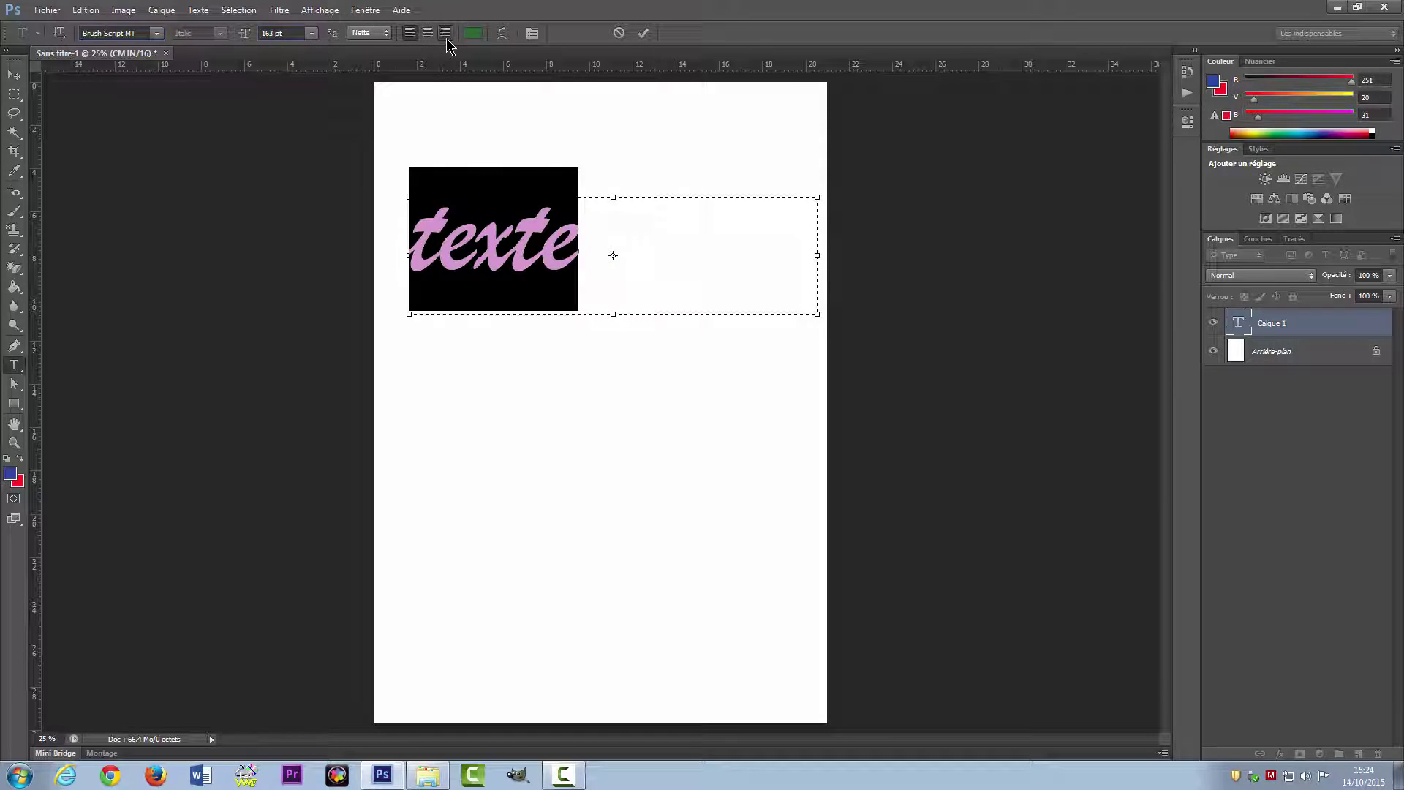
pyautogui.click(445, 34)
pyautogui.click(429, 34)
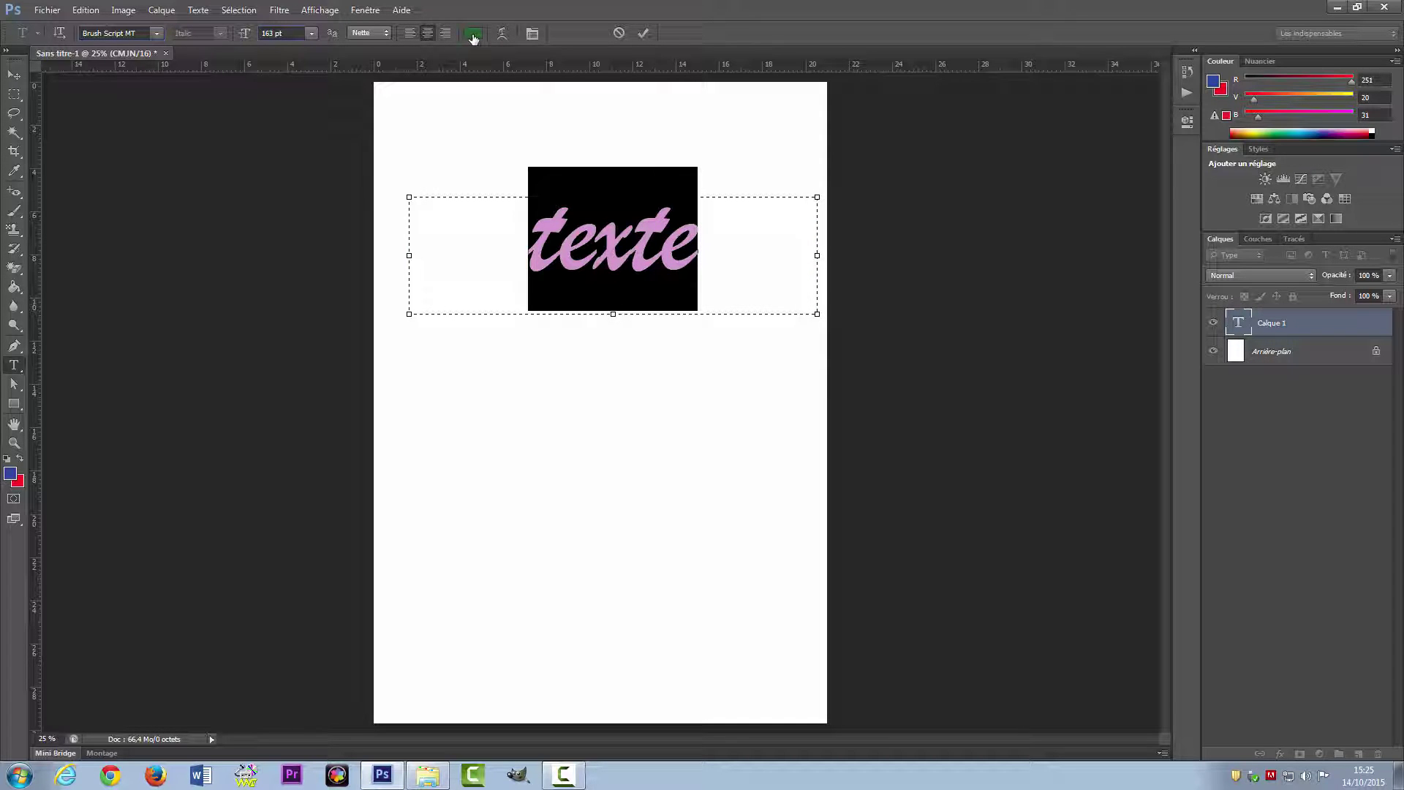
# Change the text colour to blue #3d4de9 and commit the text layer.
pyautogui.click(473, 34)
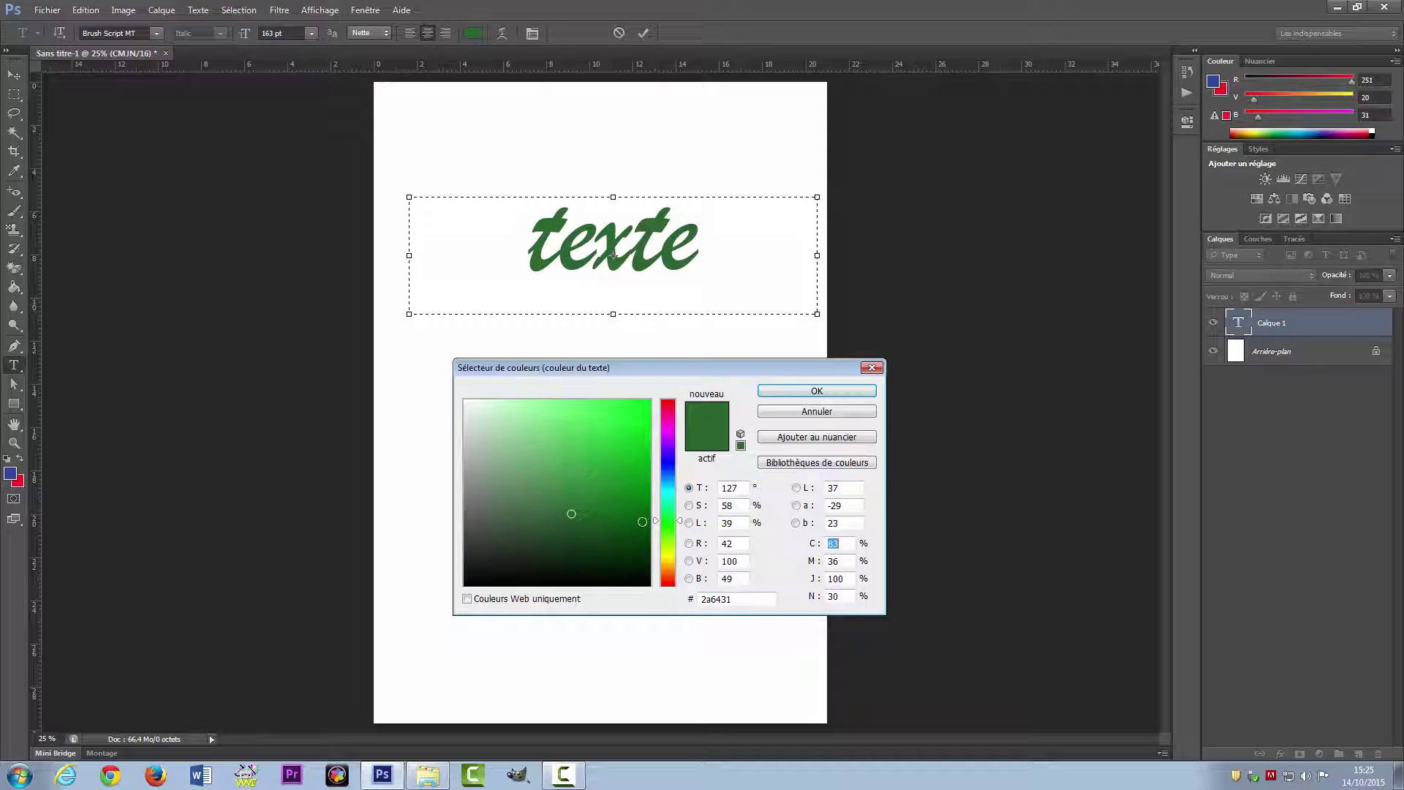
pyautogui.click(667, 466)
pyautogui.moveTo(612, 432)
pyautogui.mouseDown()
pyautogui.moveTo(618, 472)
pyautogui.moveTo(578, 447)
pyautogui.moveTo(573, 491)
pyautogui.mouseUp()
pyautogui.click(601, 416)
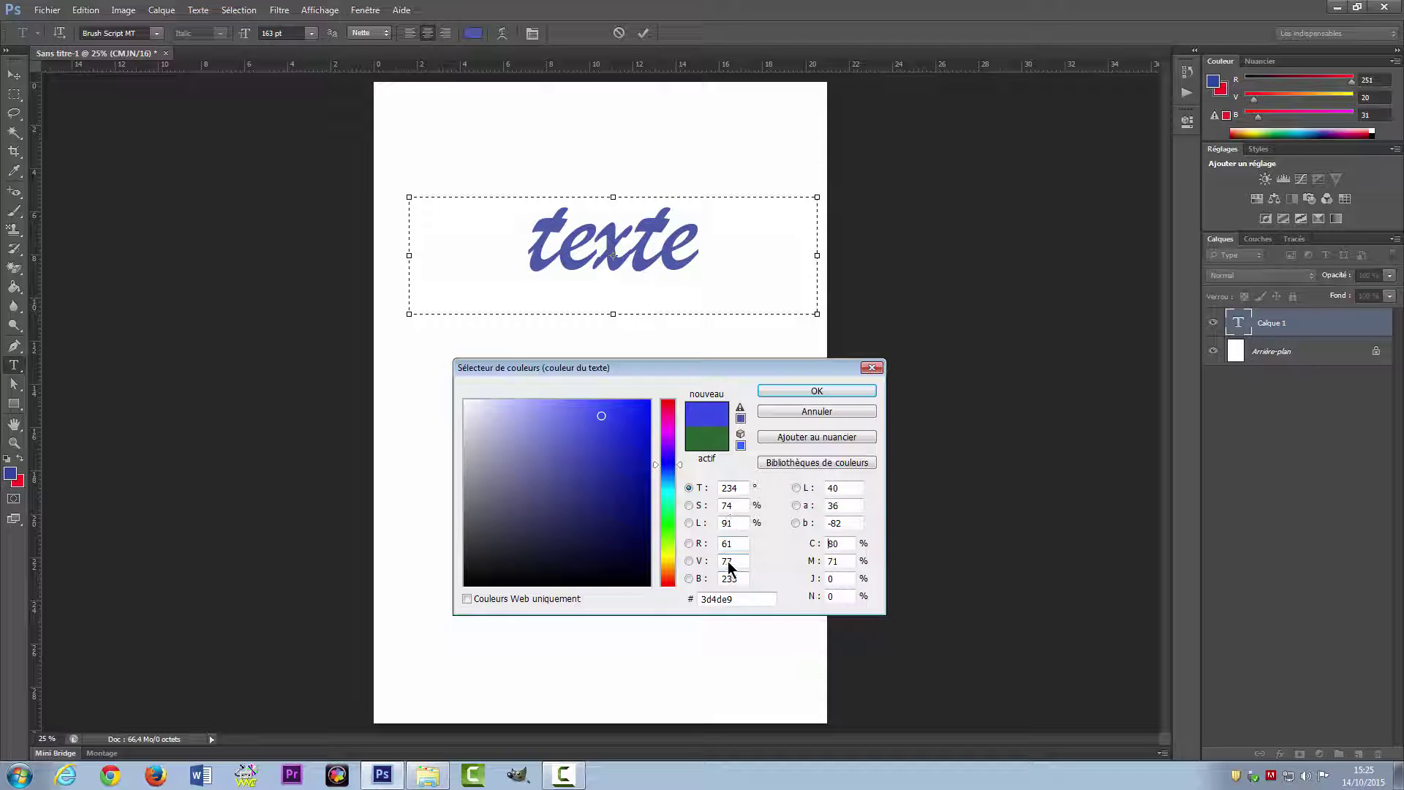
pyautogui.click(801, 396)
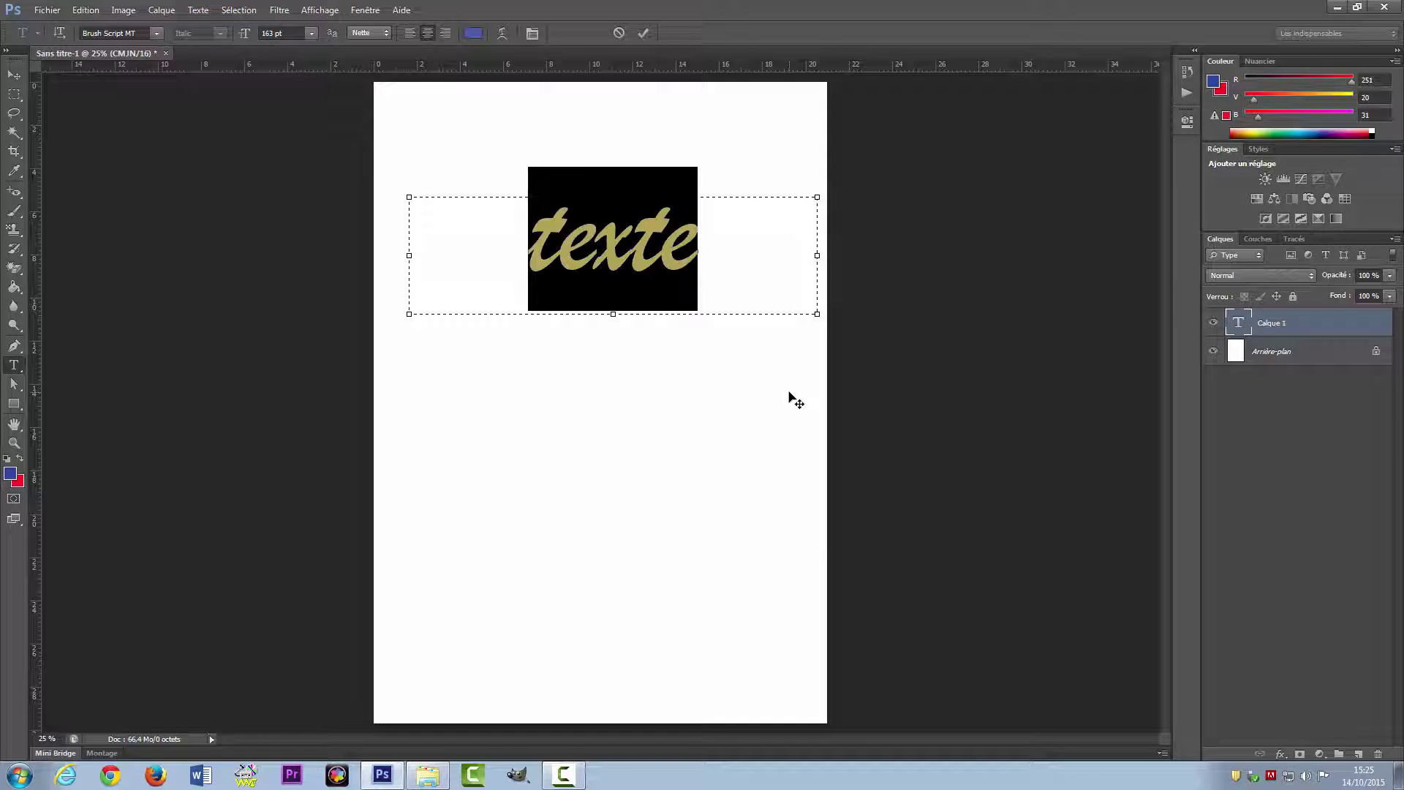
pyautogui.click(643, 33)
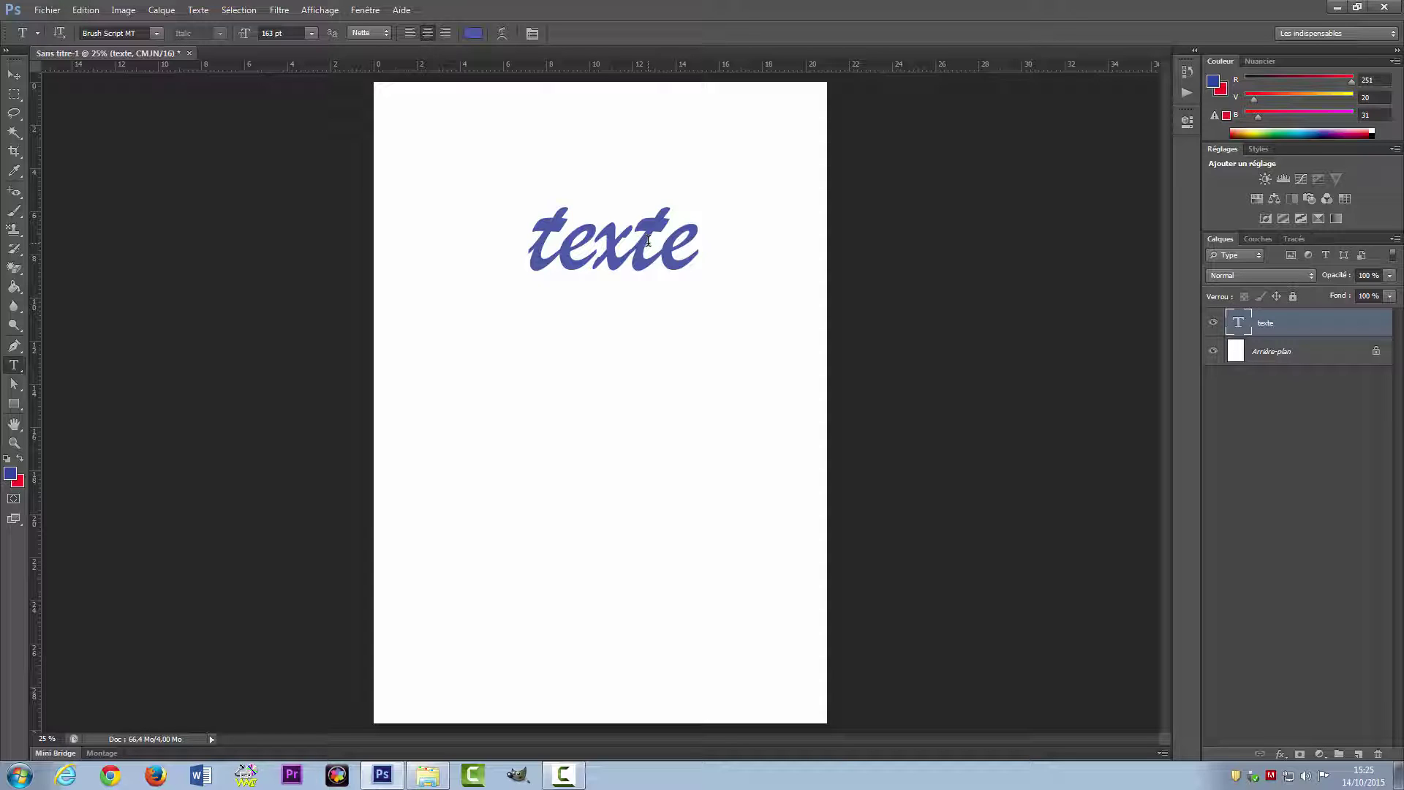
# Reopen the "texte" layer for editing, set its colour to the more vivid blue #153ae9 and commit the edit.
pyautogui.doubleClick(1238, 327)
pyautogui.click(474, 33)
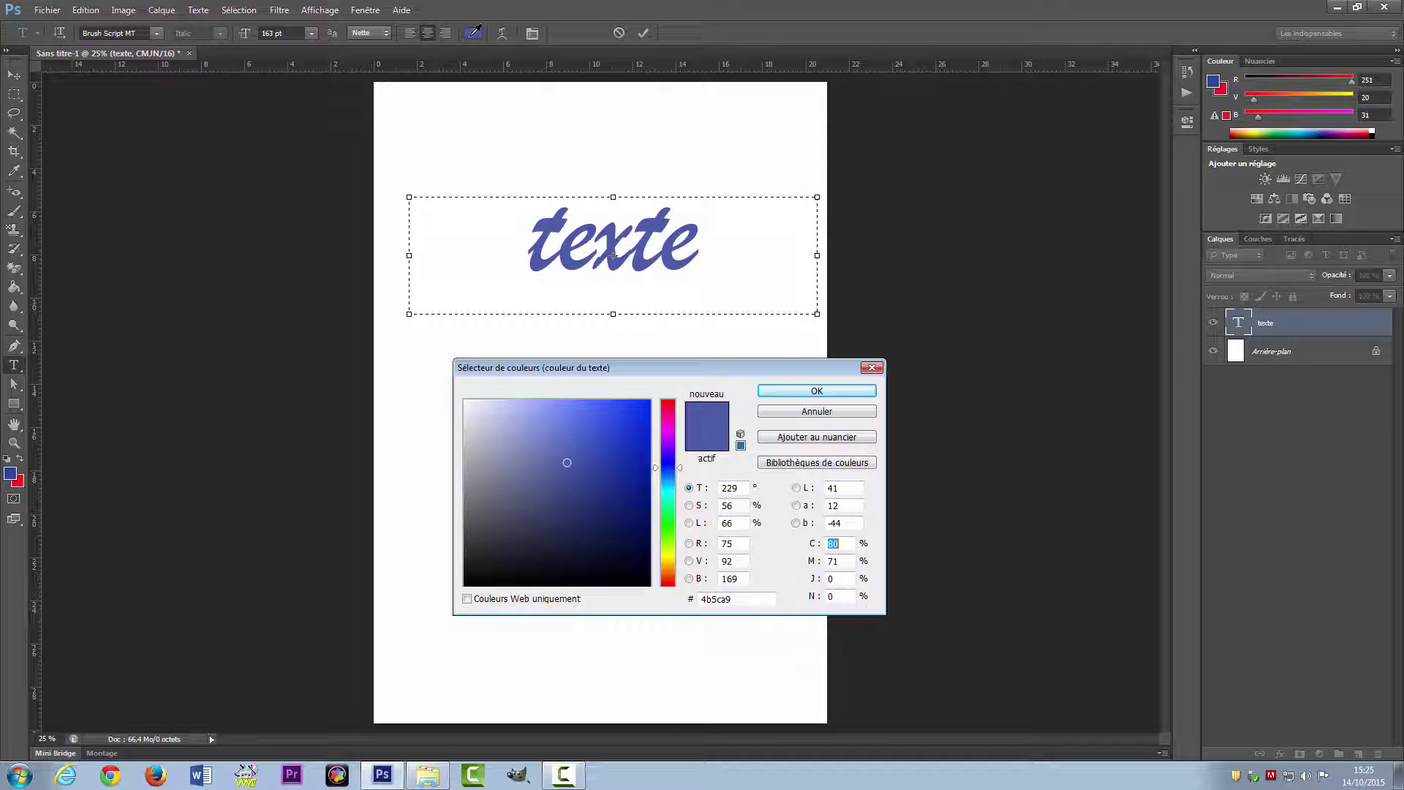
pyautogui.click(634, 416)
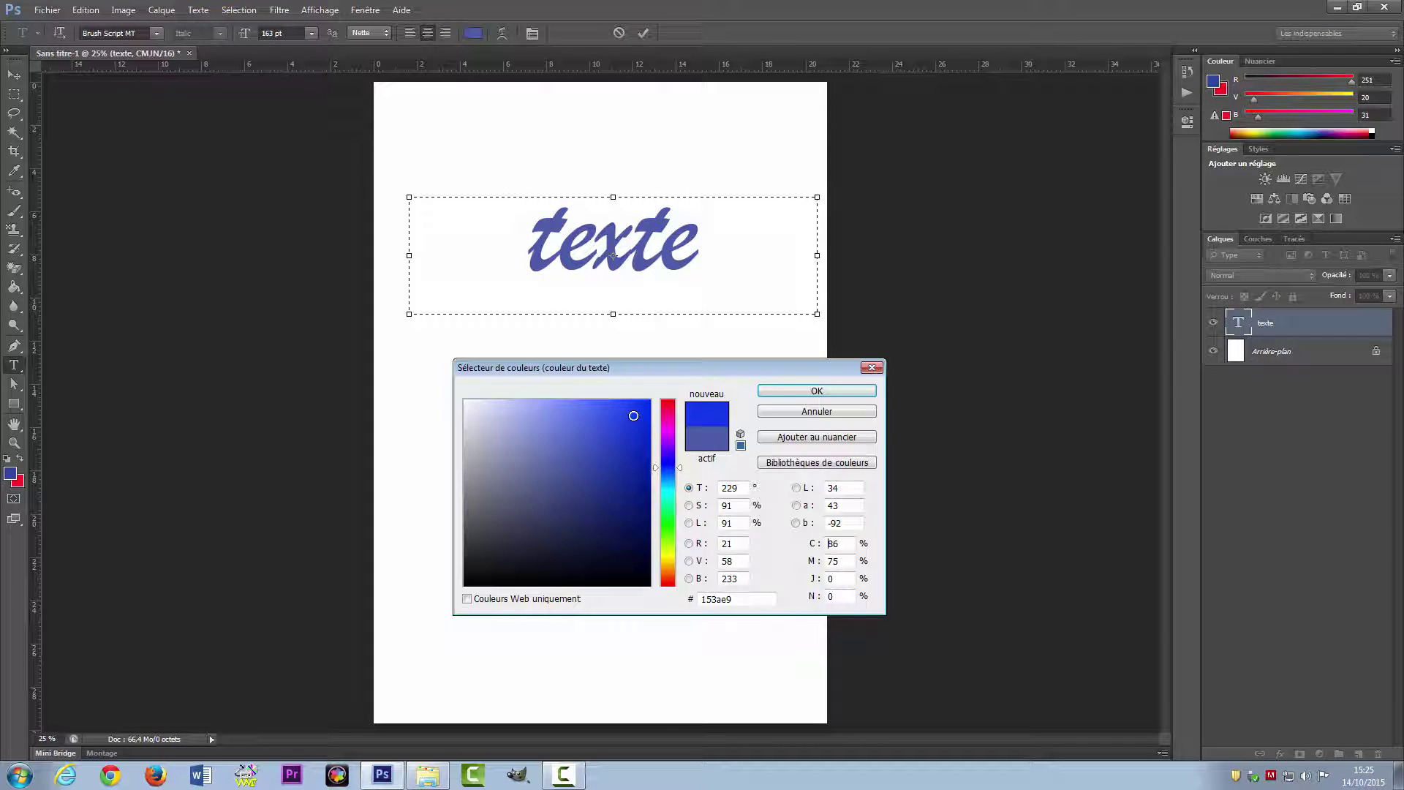
pyautogui.click(791, 393)
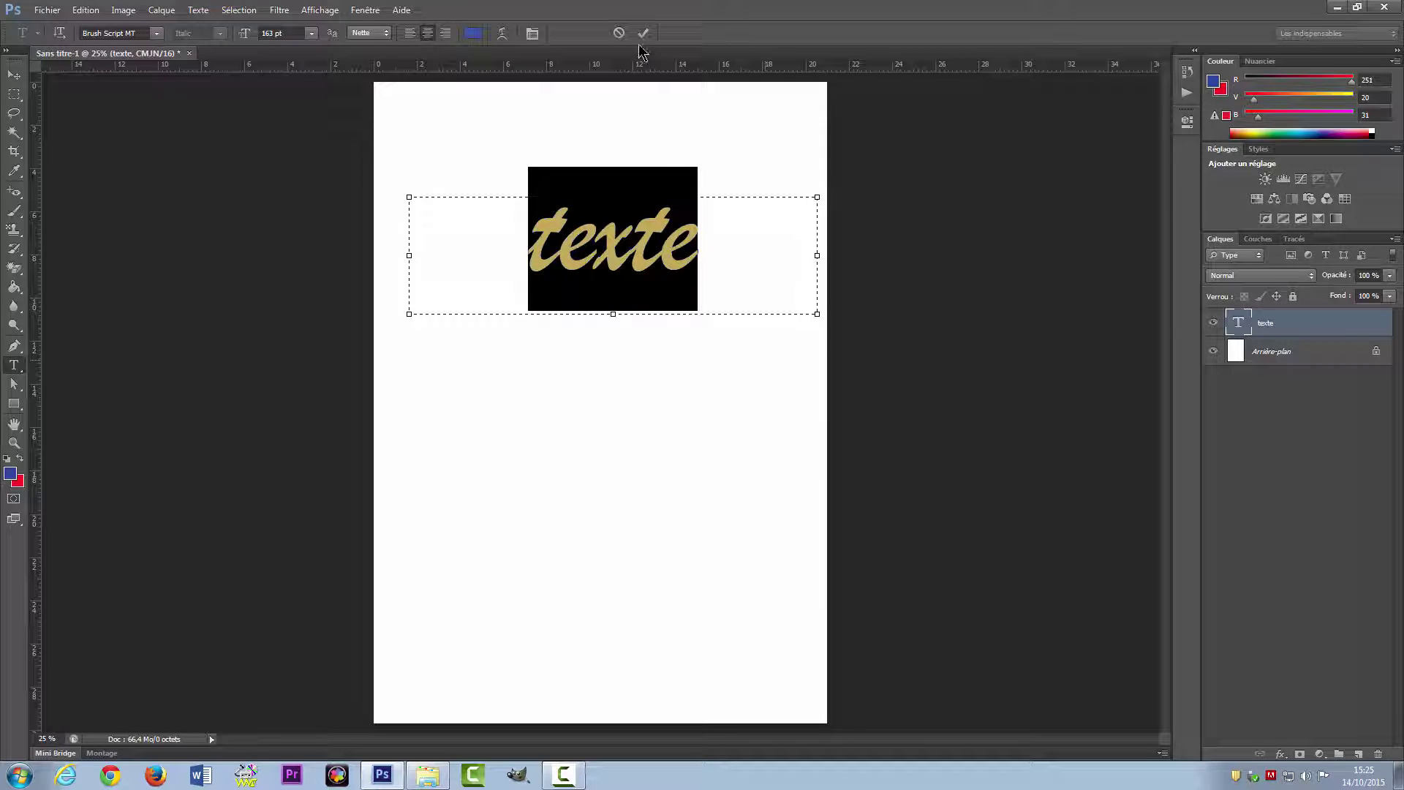
pyautogui.click(641, 36)
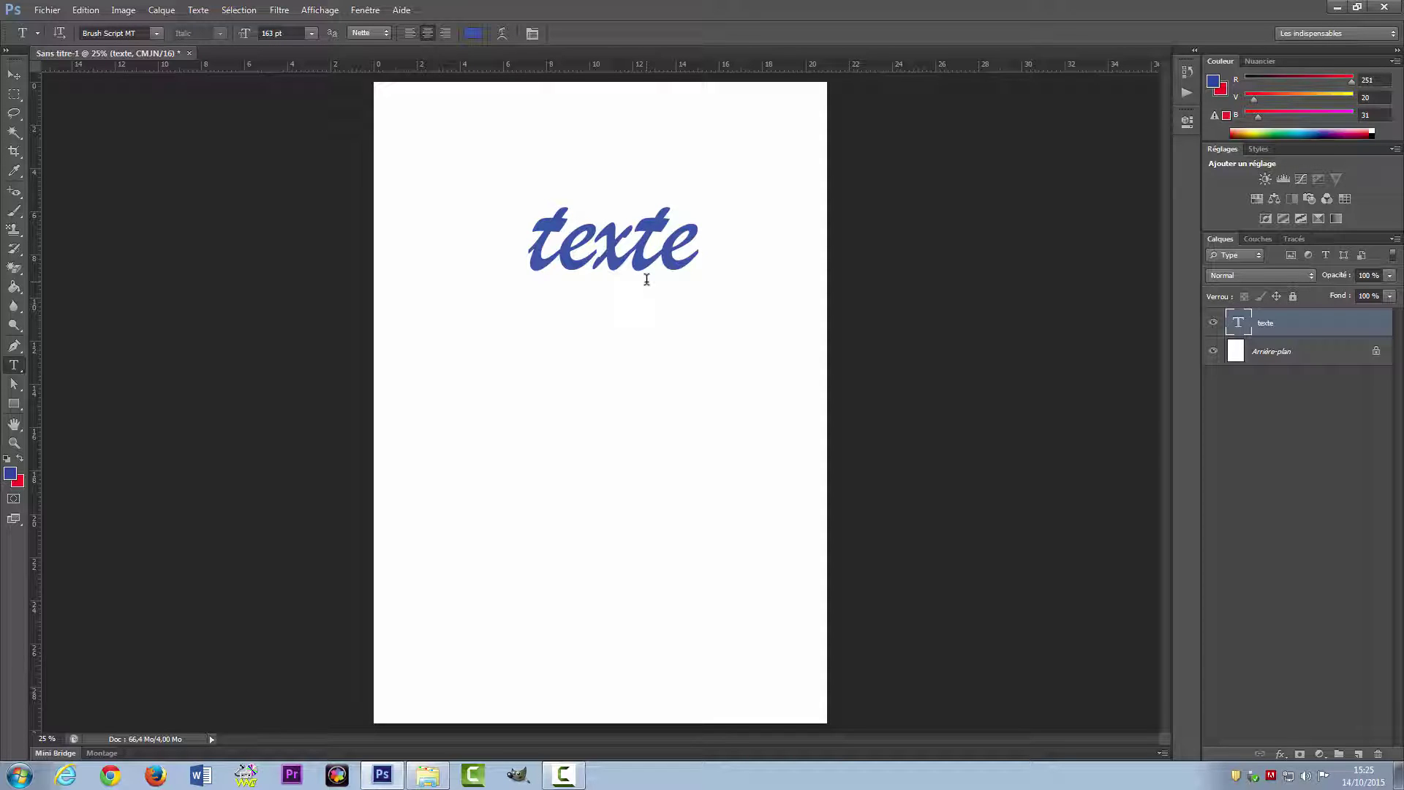
# Move the "texte" text up and to the left on the page with the Move tool.
pyautogui.click(15, 75)
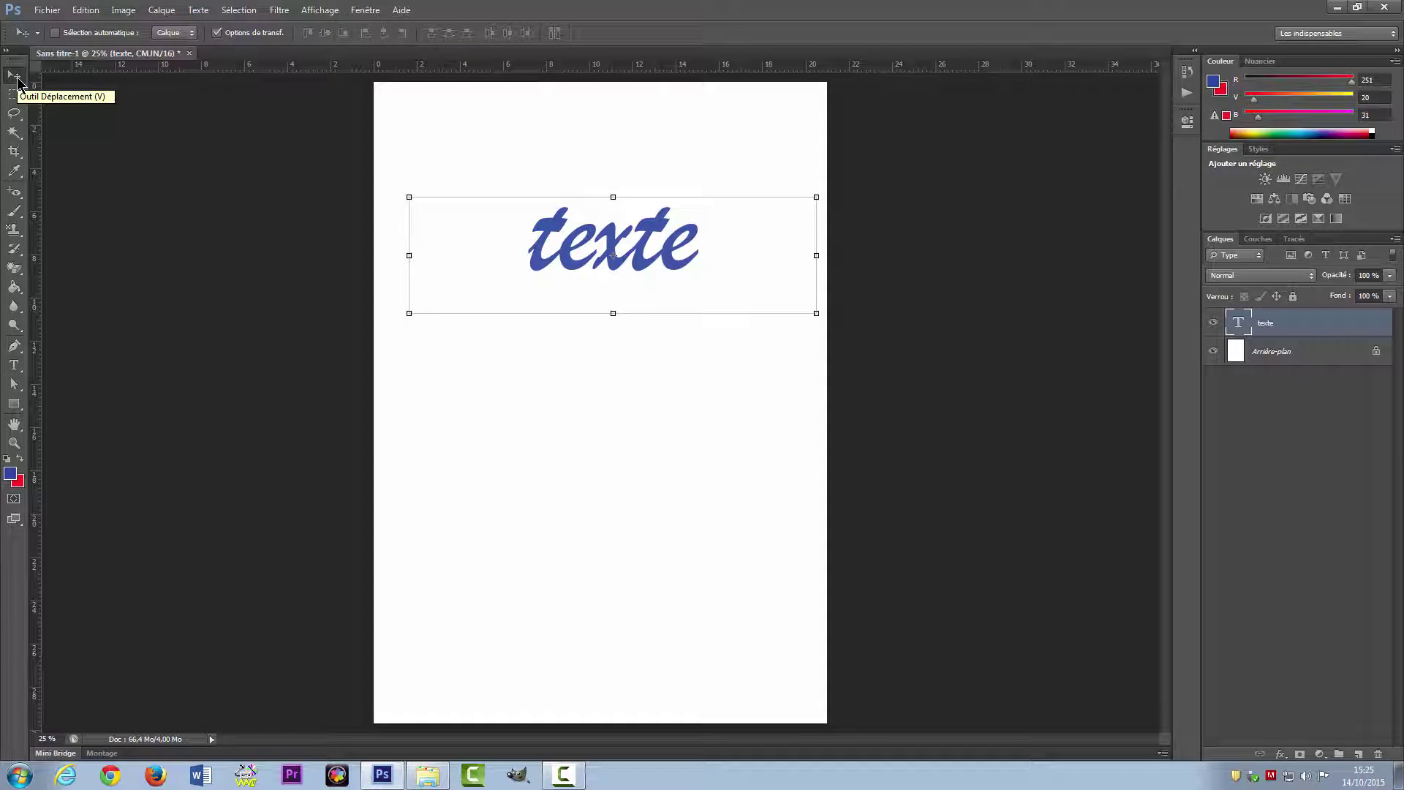
pyautogui.moveTo(563, 253); pyautogui.dragTo(535, 240)
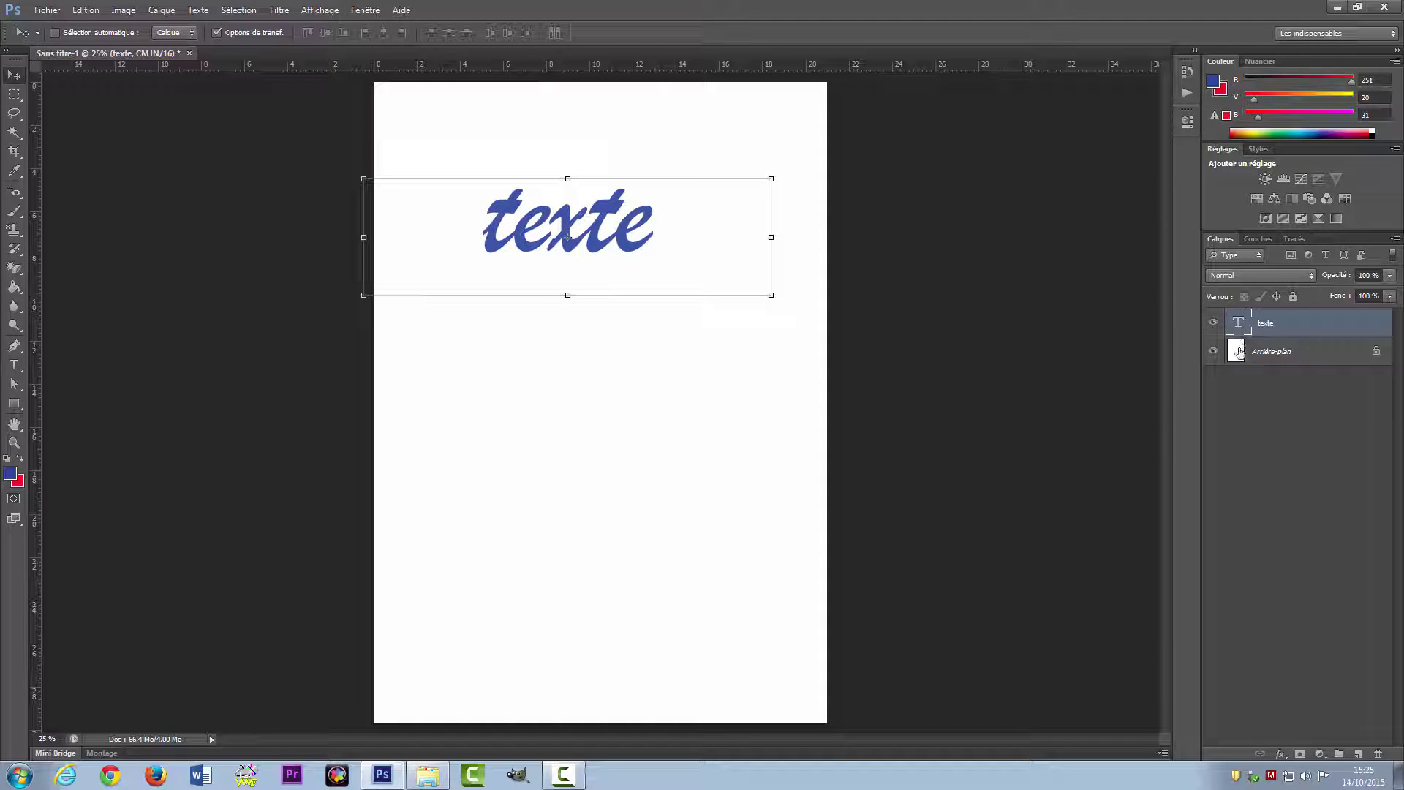
# Deselect all layers and try to move the text with no layer selected.
pyautogui.click(1285, 429)
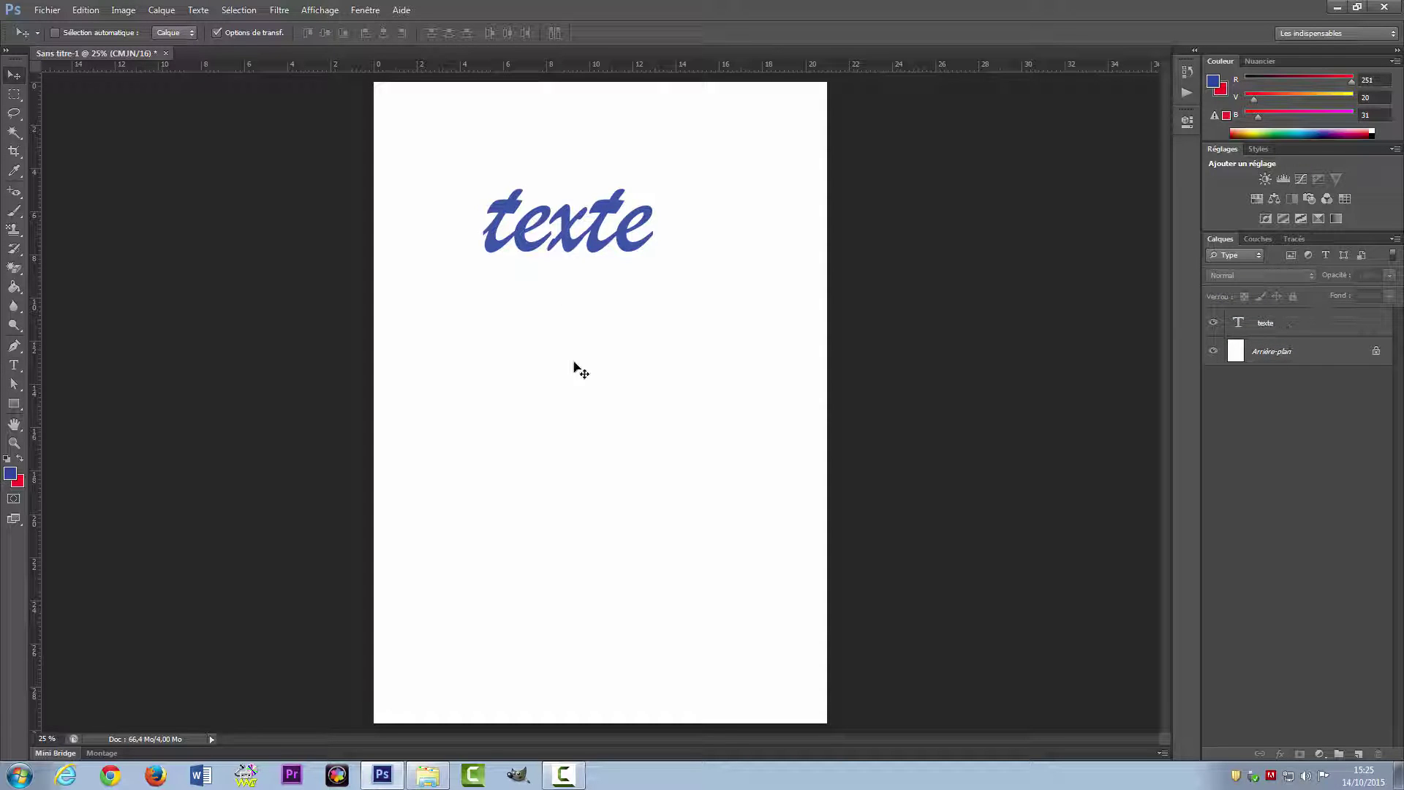
pyautogui.click(558, 224)
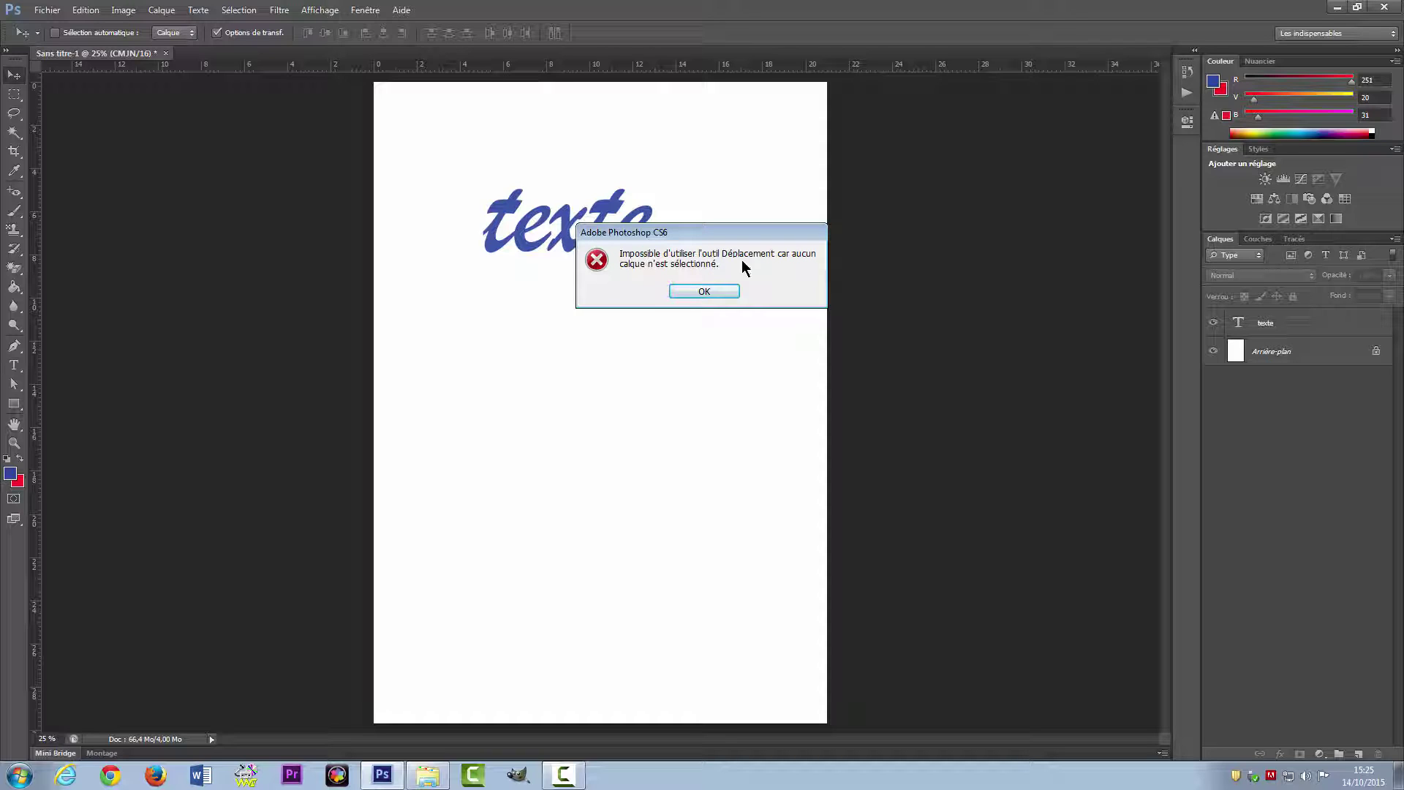
pyautogui.click(706, 293)
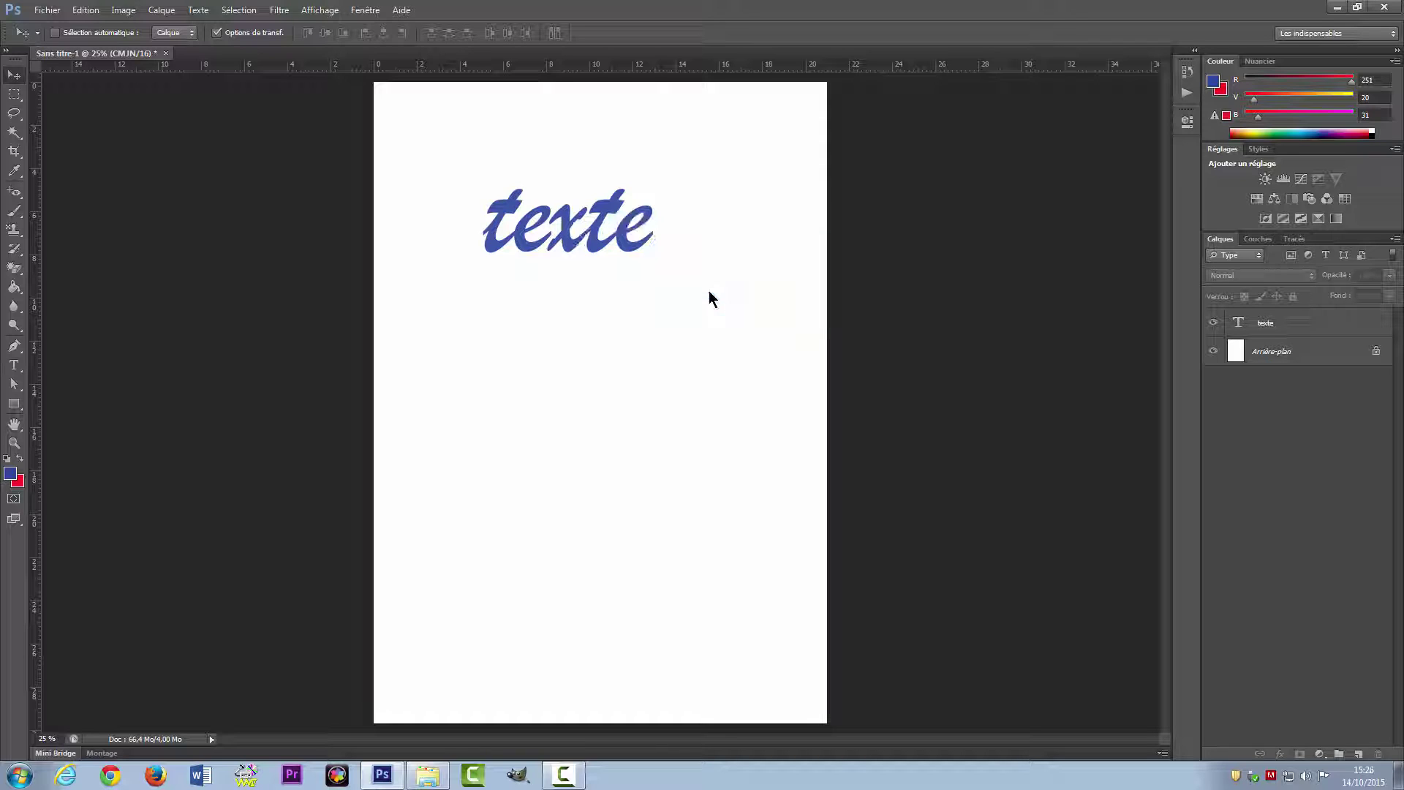
# Select the "texte" layer and move the text right and slightly up on the page.
pyautogui.click(1314, 327)
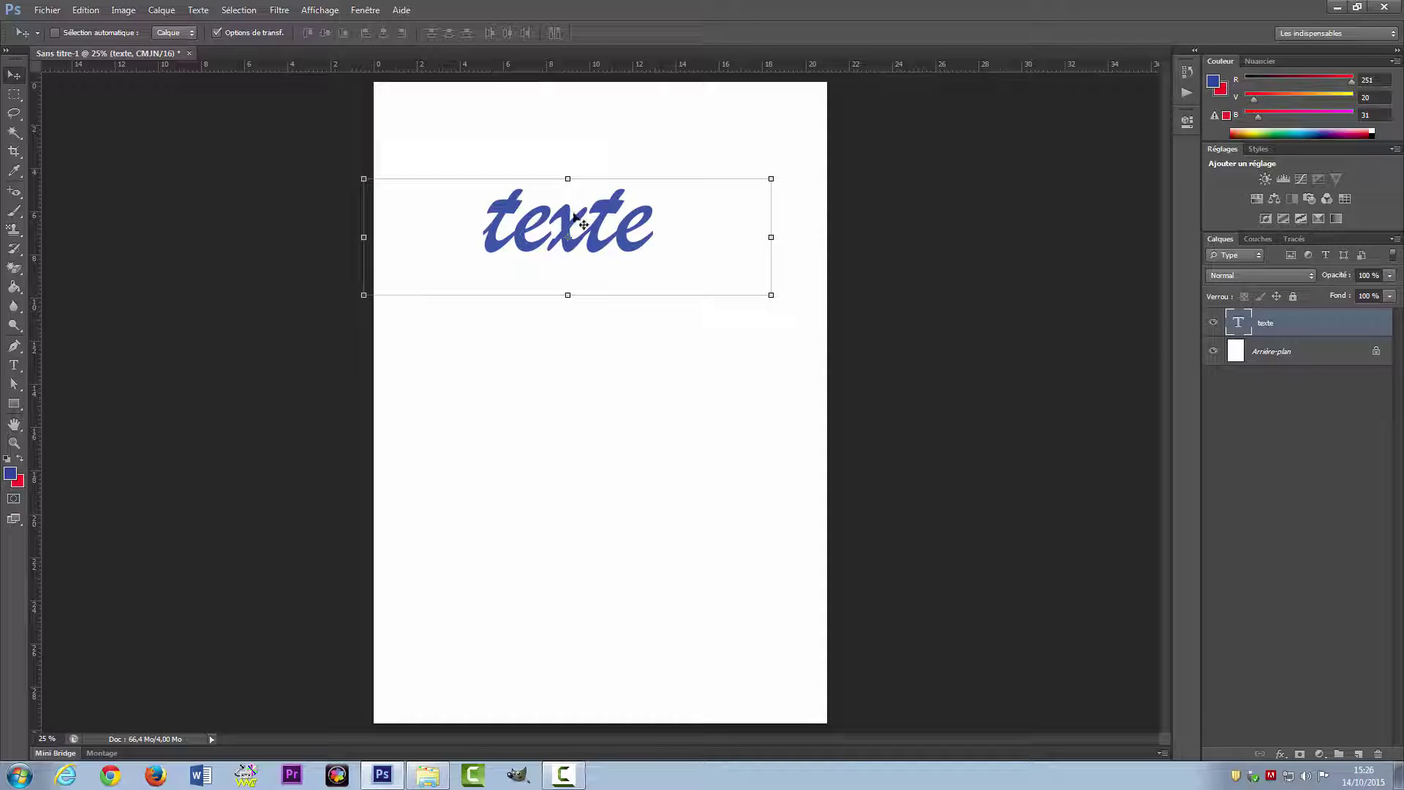
pyautogui.moveTo(572, 225); pyautogui.dragTo(617, 217)
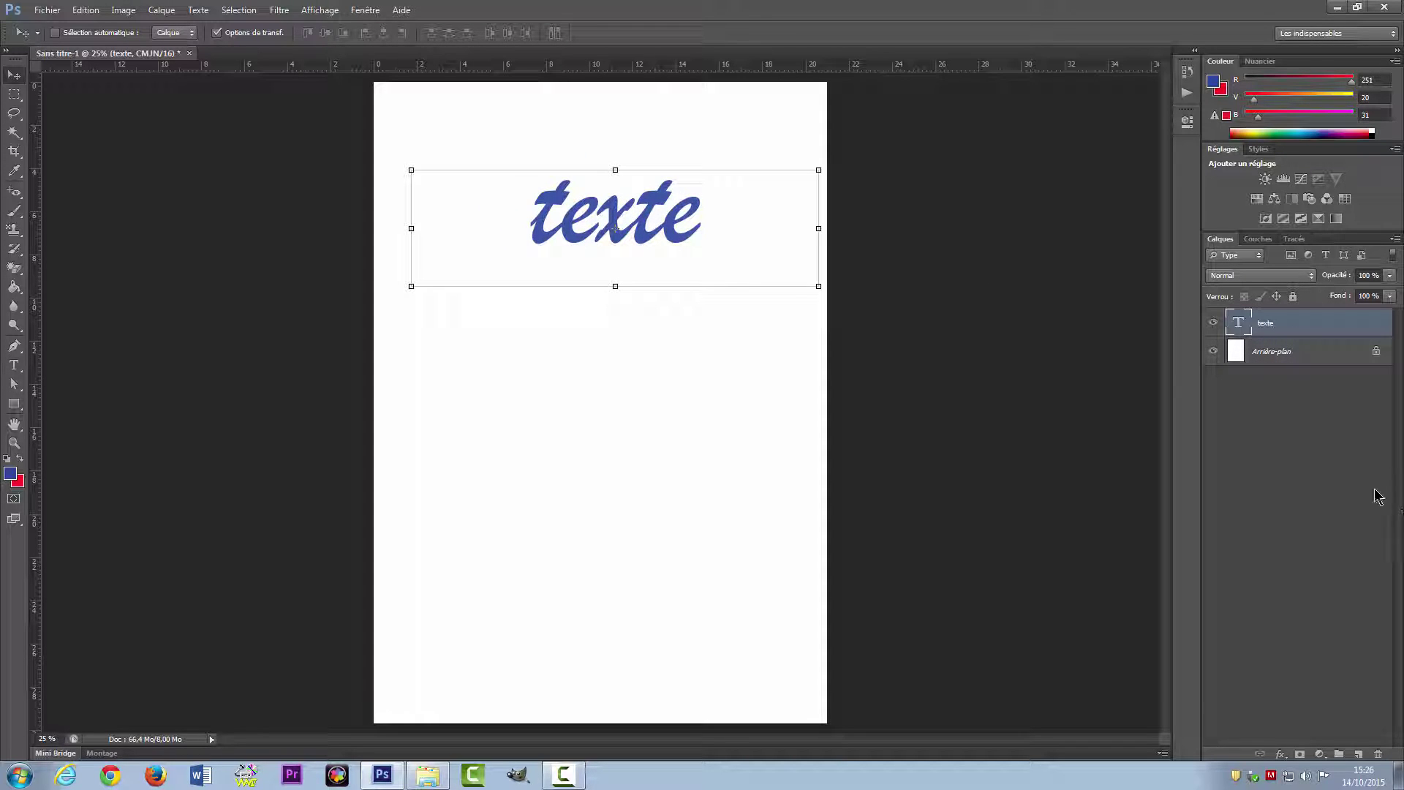
# Deselect the layers, enable automatic layer selection, and move the text slightly left and down directly on the canvas.
pyautogui.click(1332, 442)
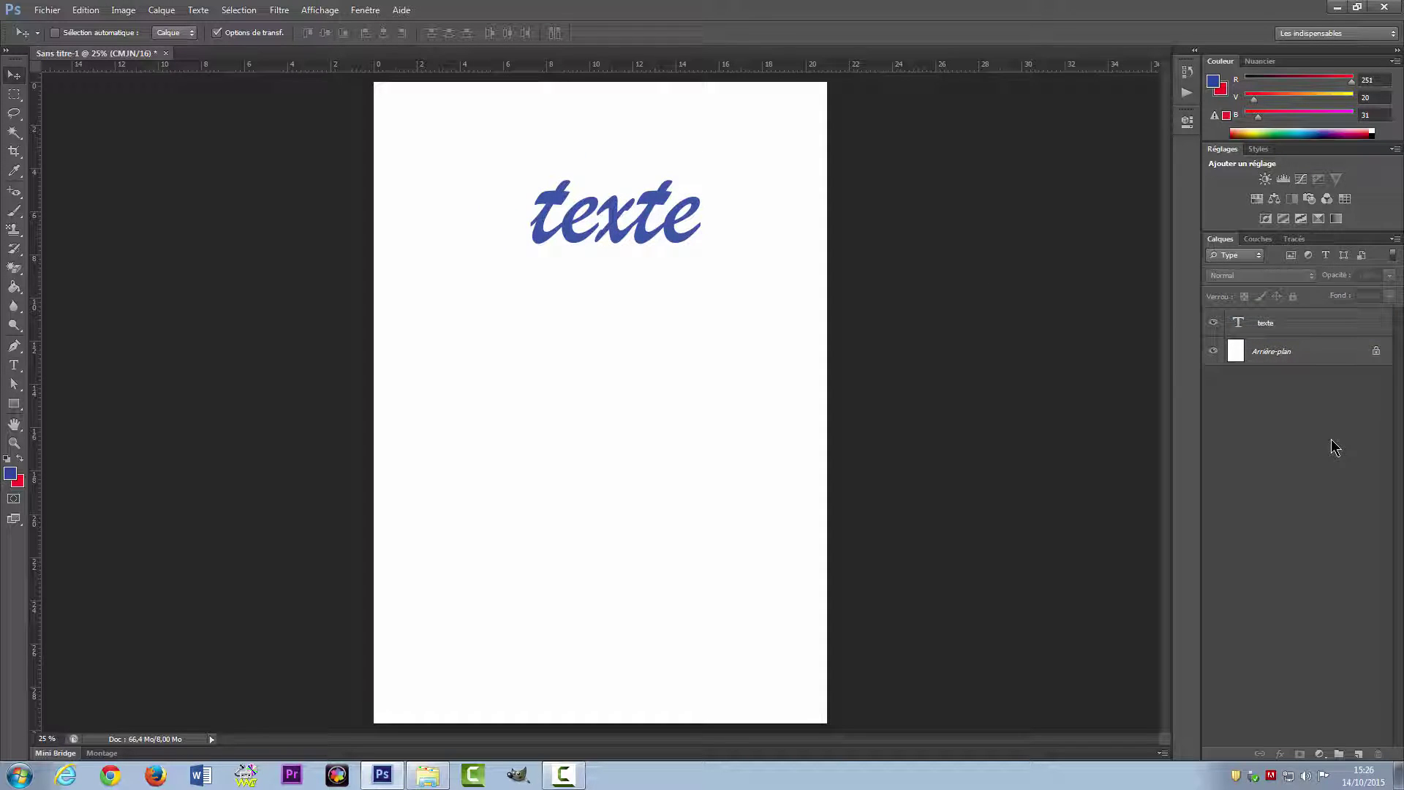
pyautogui.click(54, 33)
pyautogui.click(686, 219)
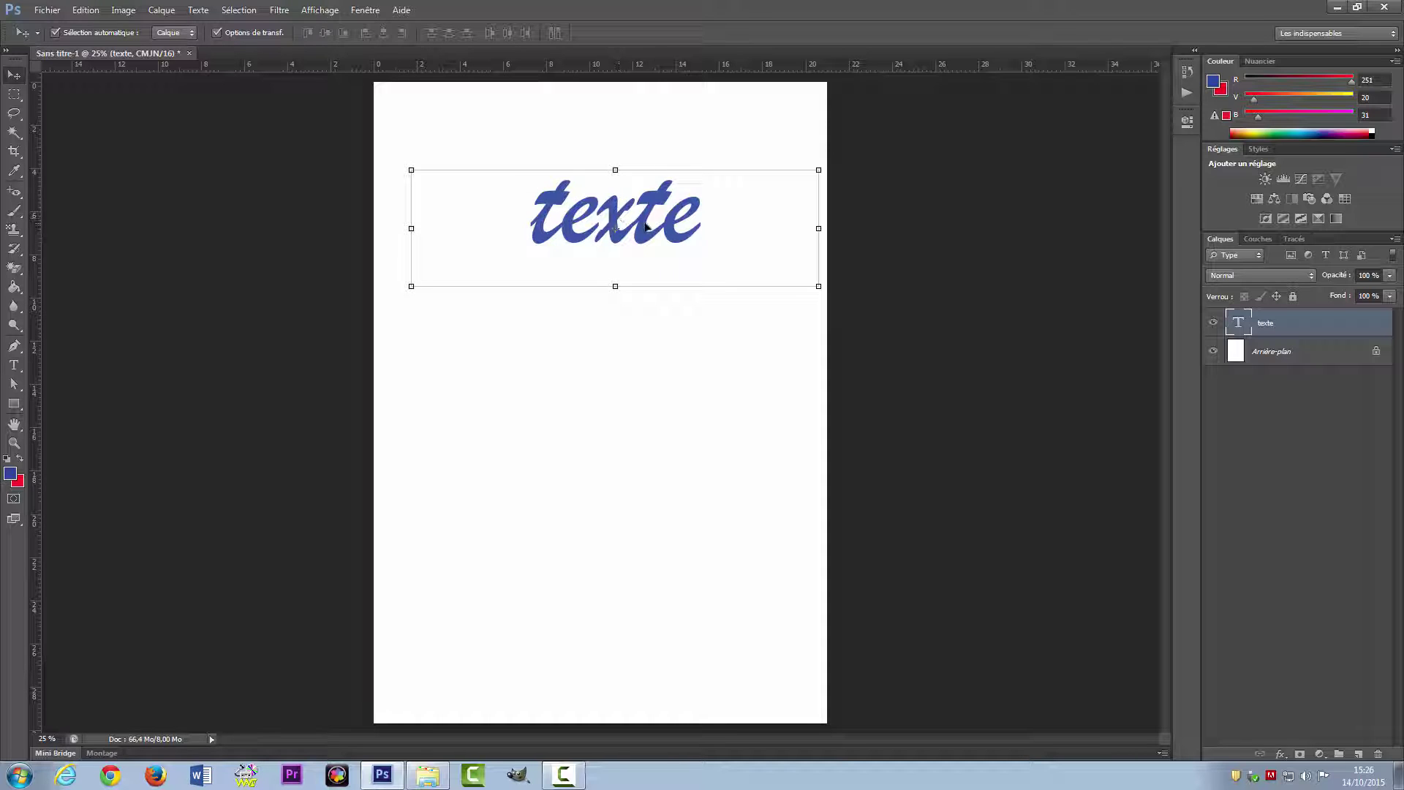
pyautogui.moveTo(646, 226); pyautogui.dragTo(627, 237)
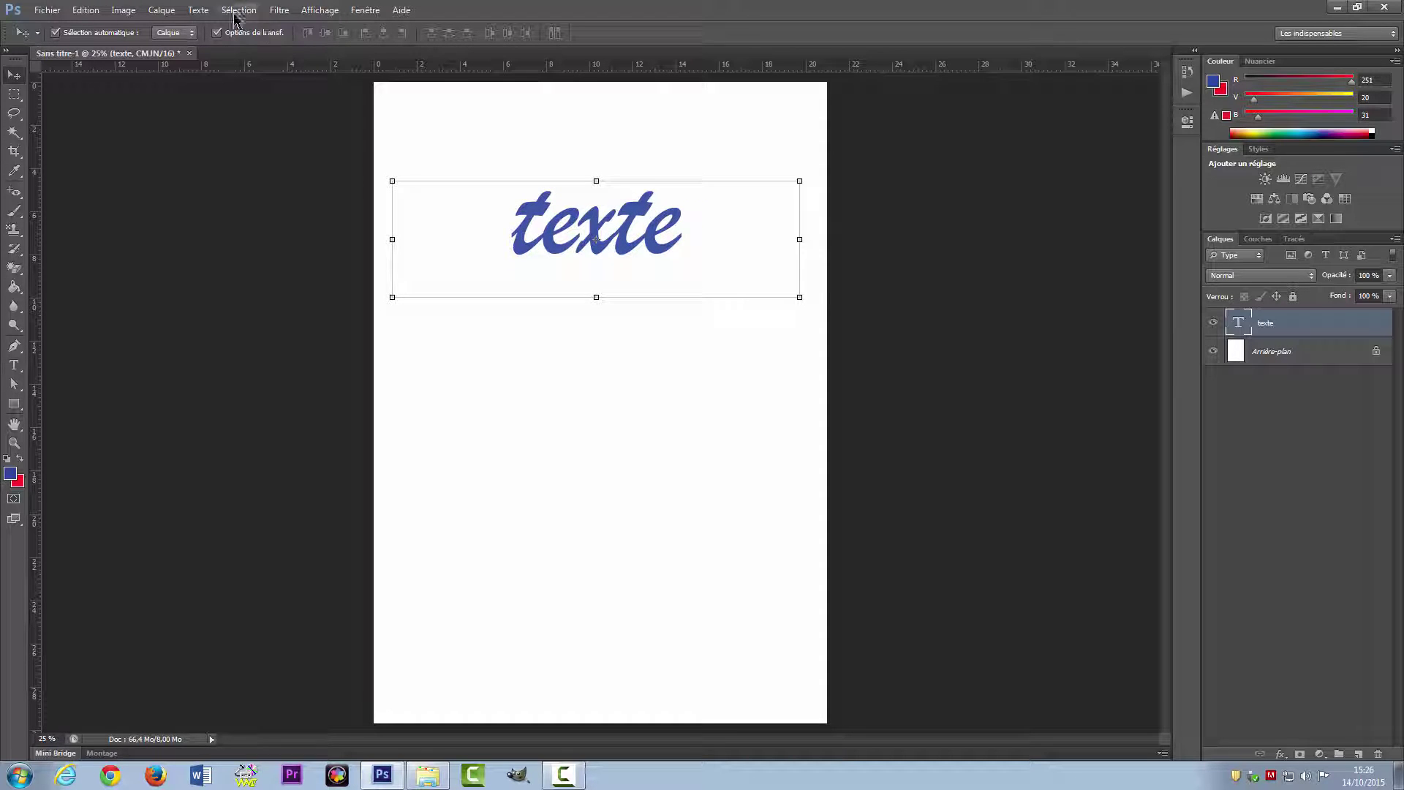
# Turn the transform controls off and back on, and shift the text slightly to the right.
pyautogui.click(216, 33)
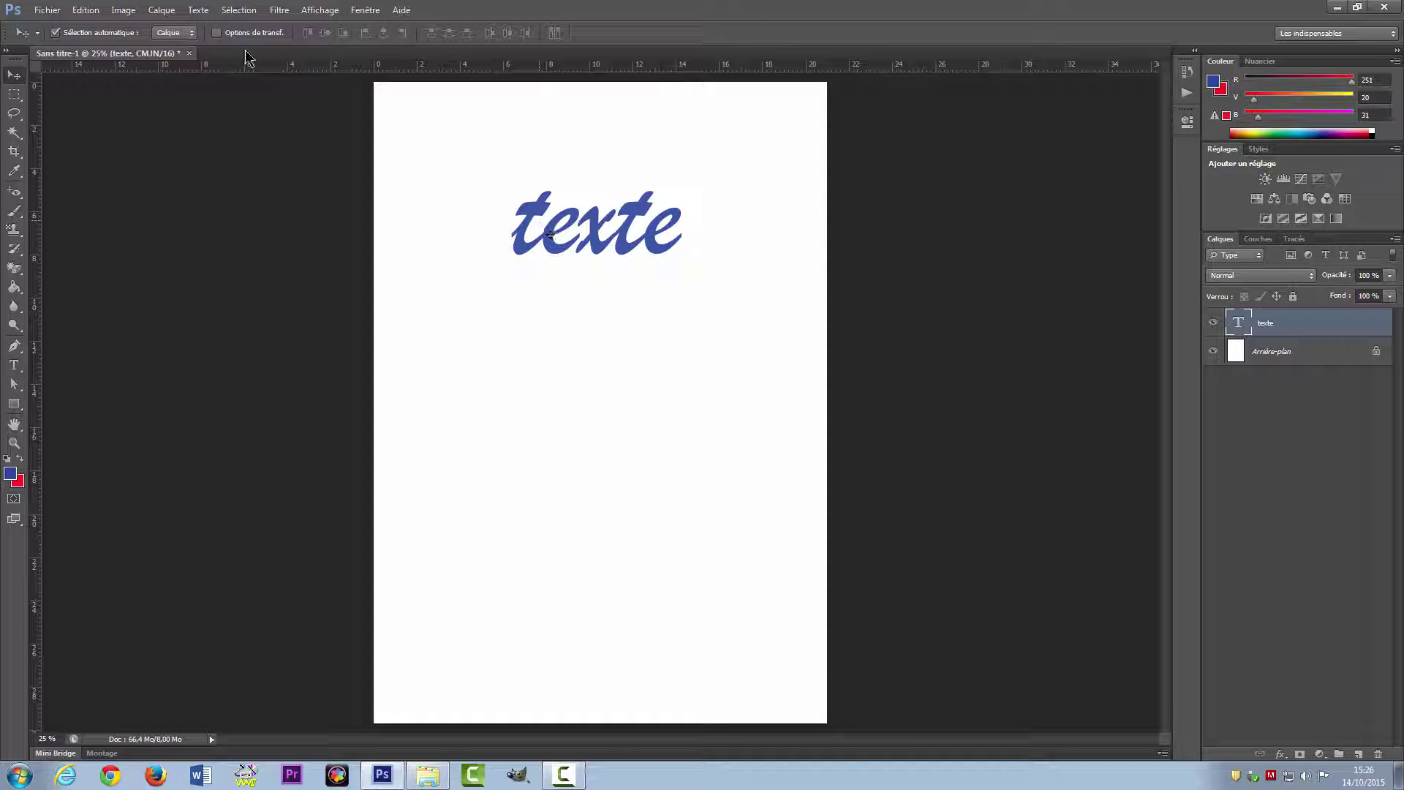
pyautogui.click(217, 33)
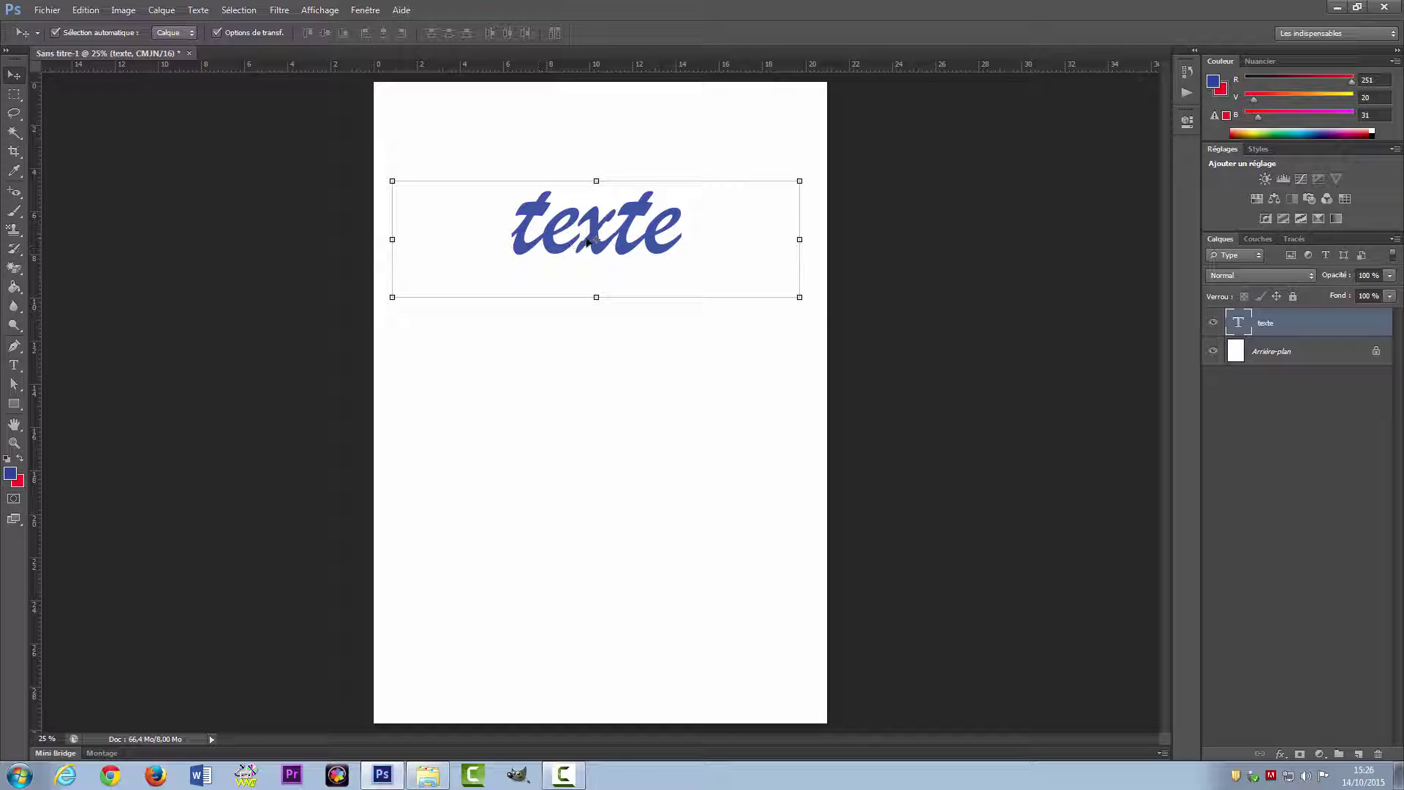
pyautogui.moveTo(589, 220); pyautogui.dragTo(596, 219)
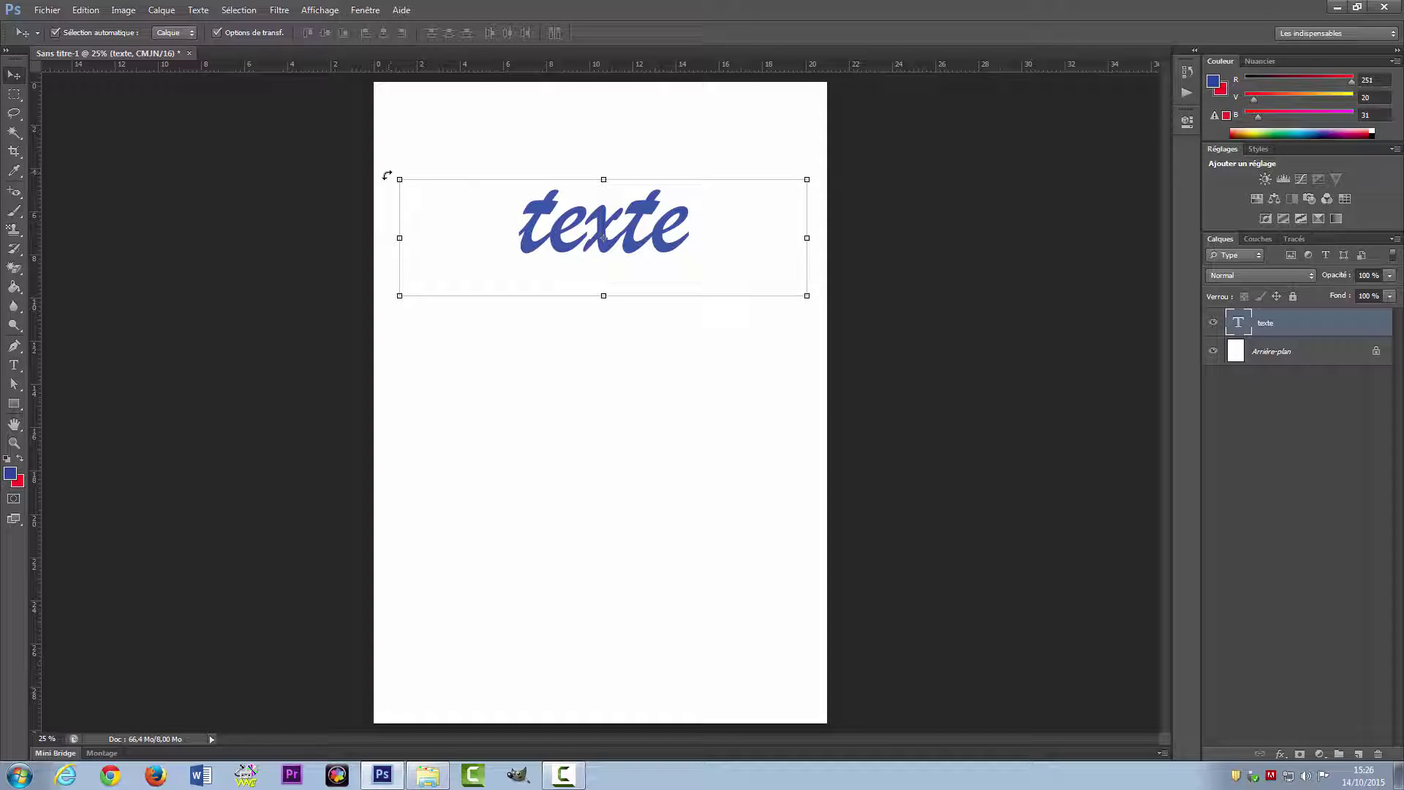
# Rotate the text about 12.5° counter-clockwise and shrink it to about 95% width and 97.4% height.
pyautogui.moveTo(386, 176); pyautogui.dragTo(383, 220)
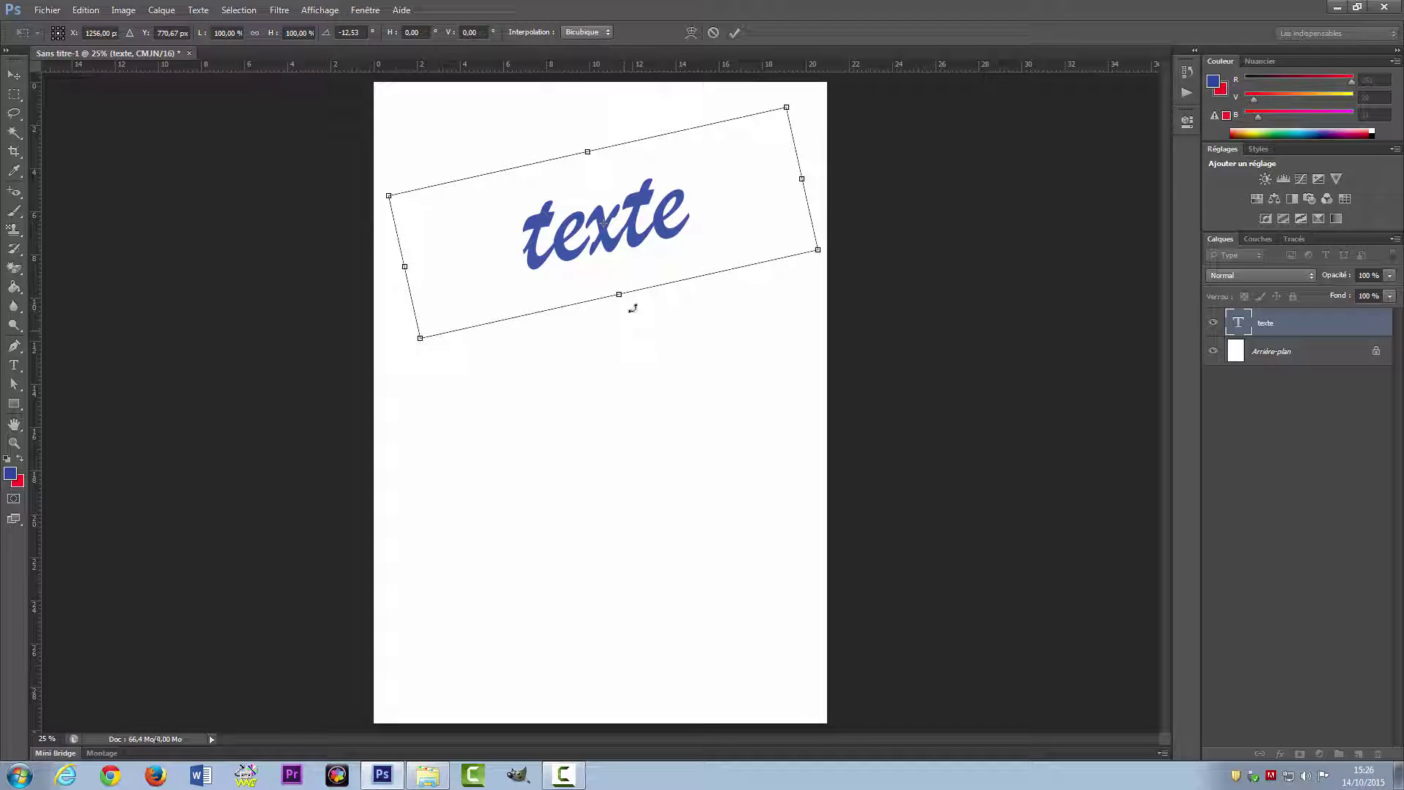
pyautogui.moveTo(619, 293)
pyautogui.mouseDown()
pyautogui.moveTo(642, 370)
pyautogui.moveTo(619, 291)
pyautogui.mouseUp()
pyautogui.moveTo(801, 178)
pyautogui.mouseDown()
pyautogui.moveTo(666, 204)
pyautogui.moveTo(781, 182)
pyautogui.mouseUp()
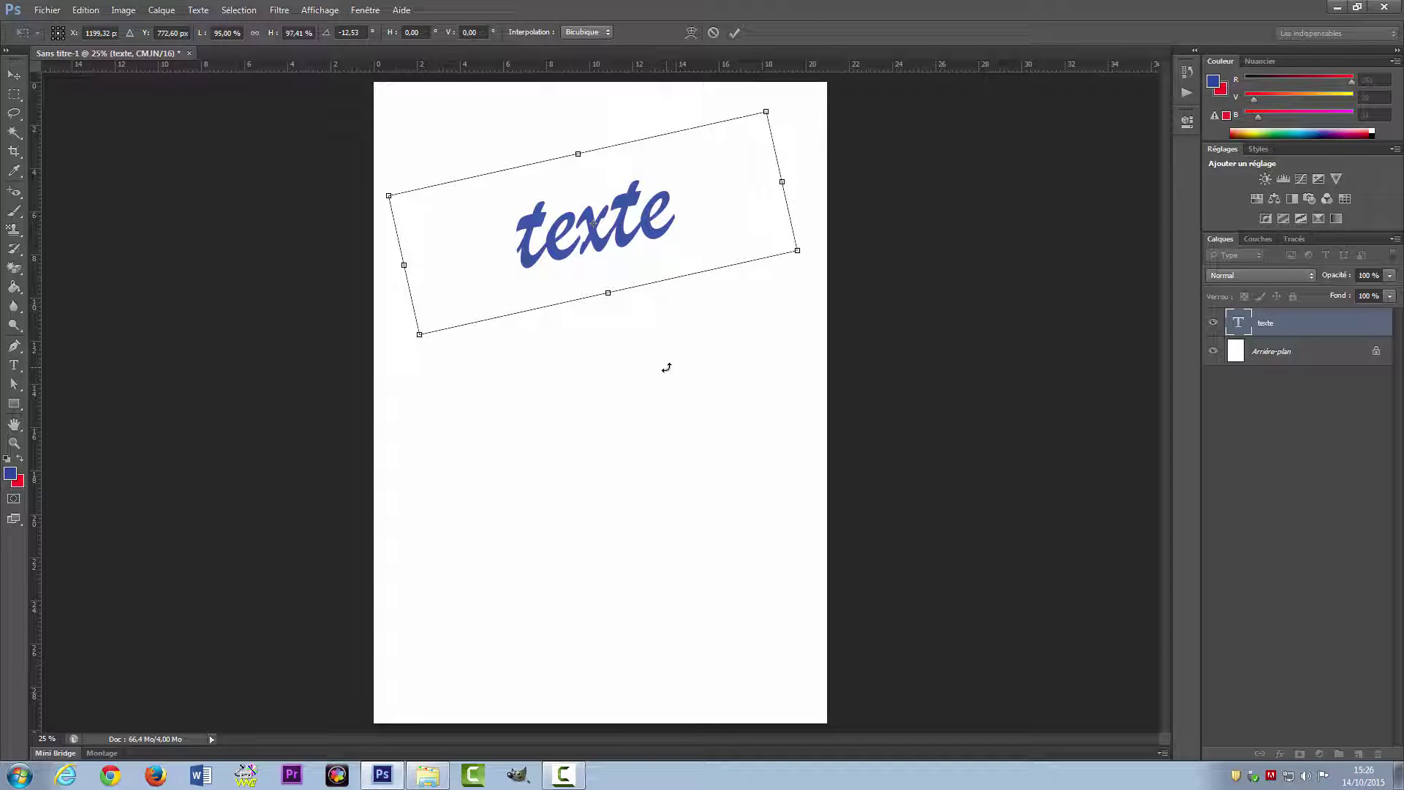
# Warp the text with the Drapeau style at about 58.8% bend, shift it down the page, and apply the transformation.
pyautogui.click(692, 33)
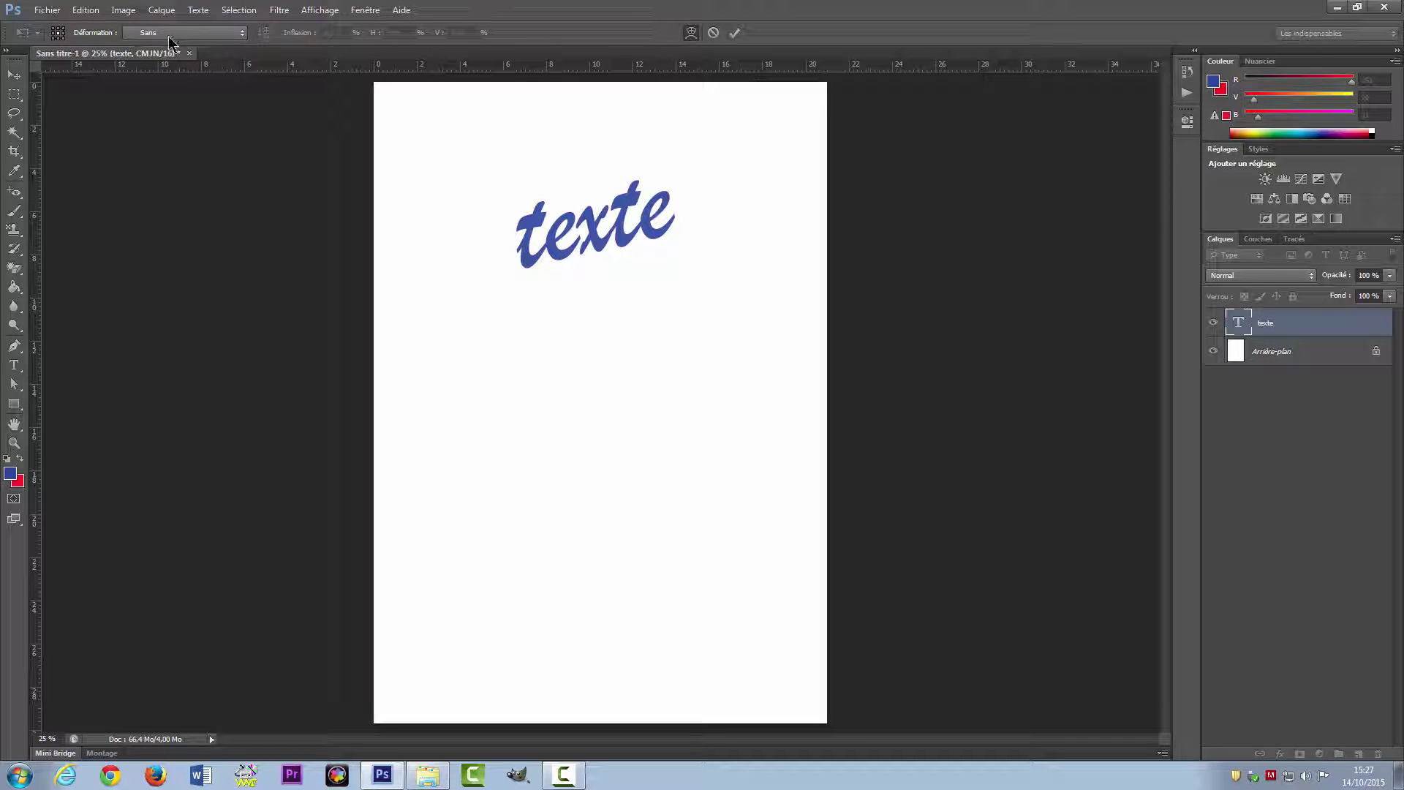
pyautogui.click(228, 34)
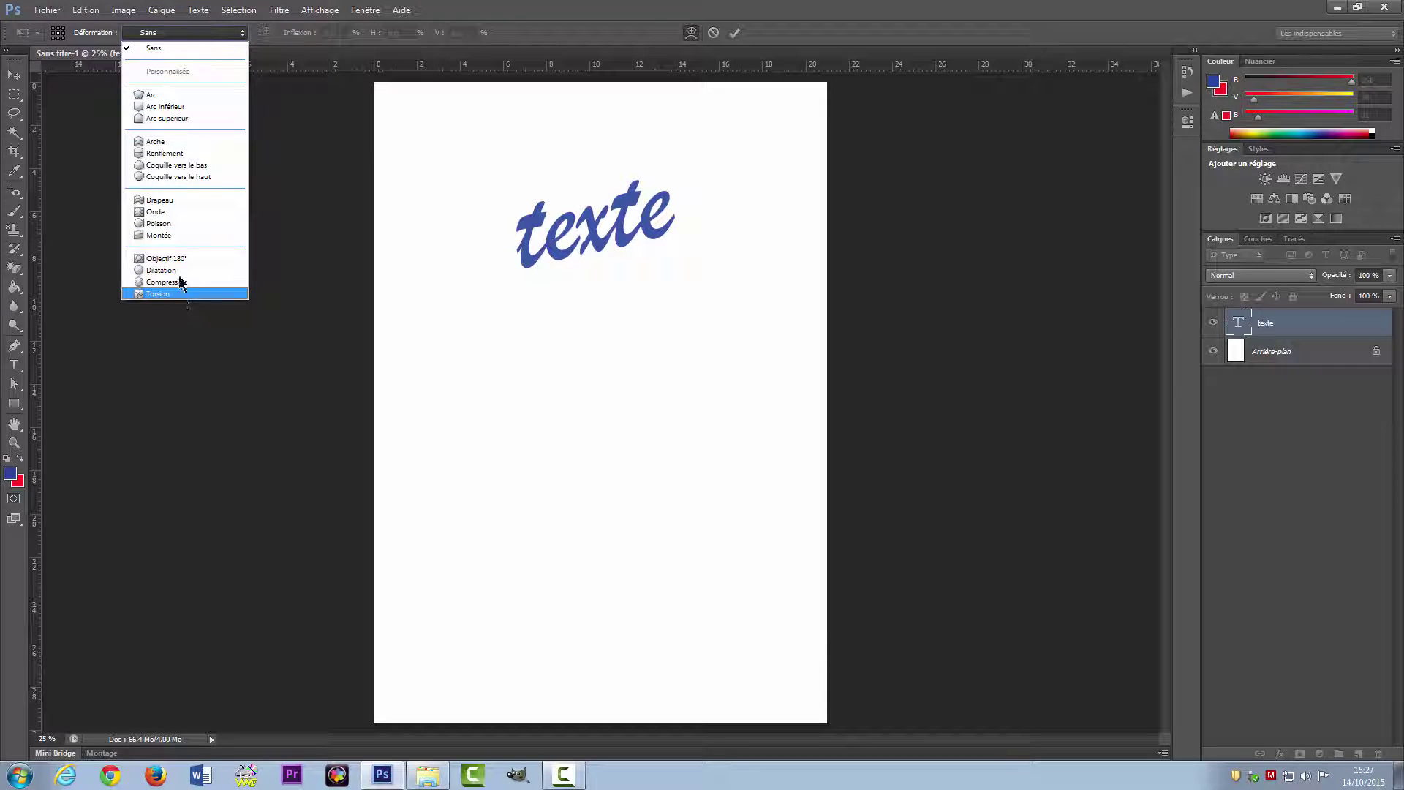
pyautogui.click(166, 199)
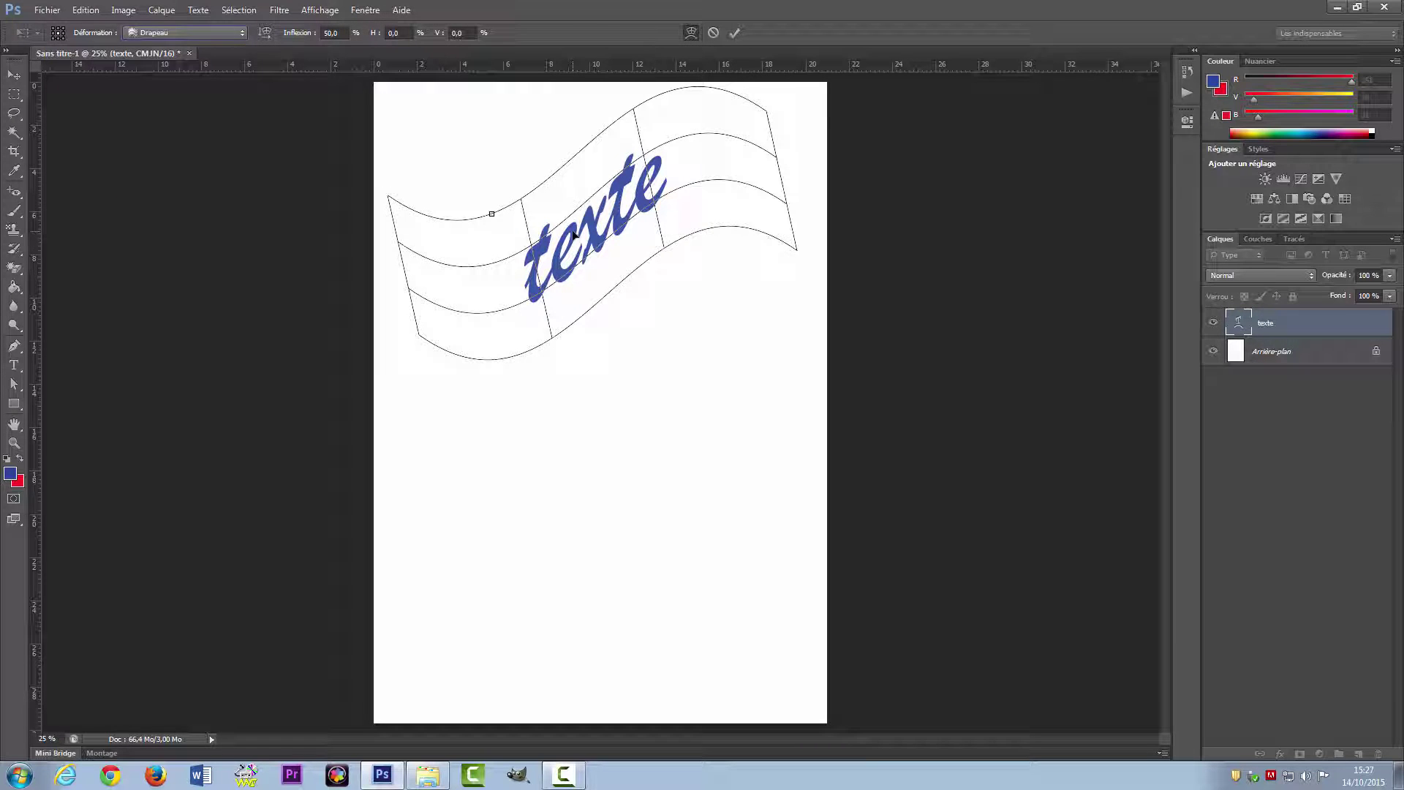
pyautogui.moveTo(579, 234); pyautogui.dragTo(596, 298)
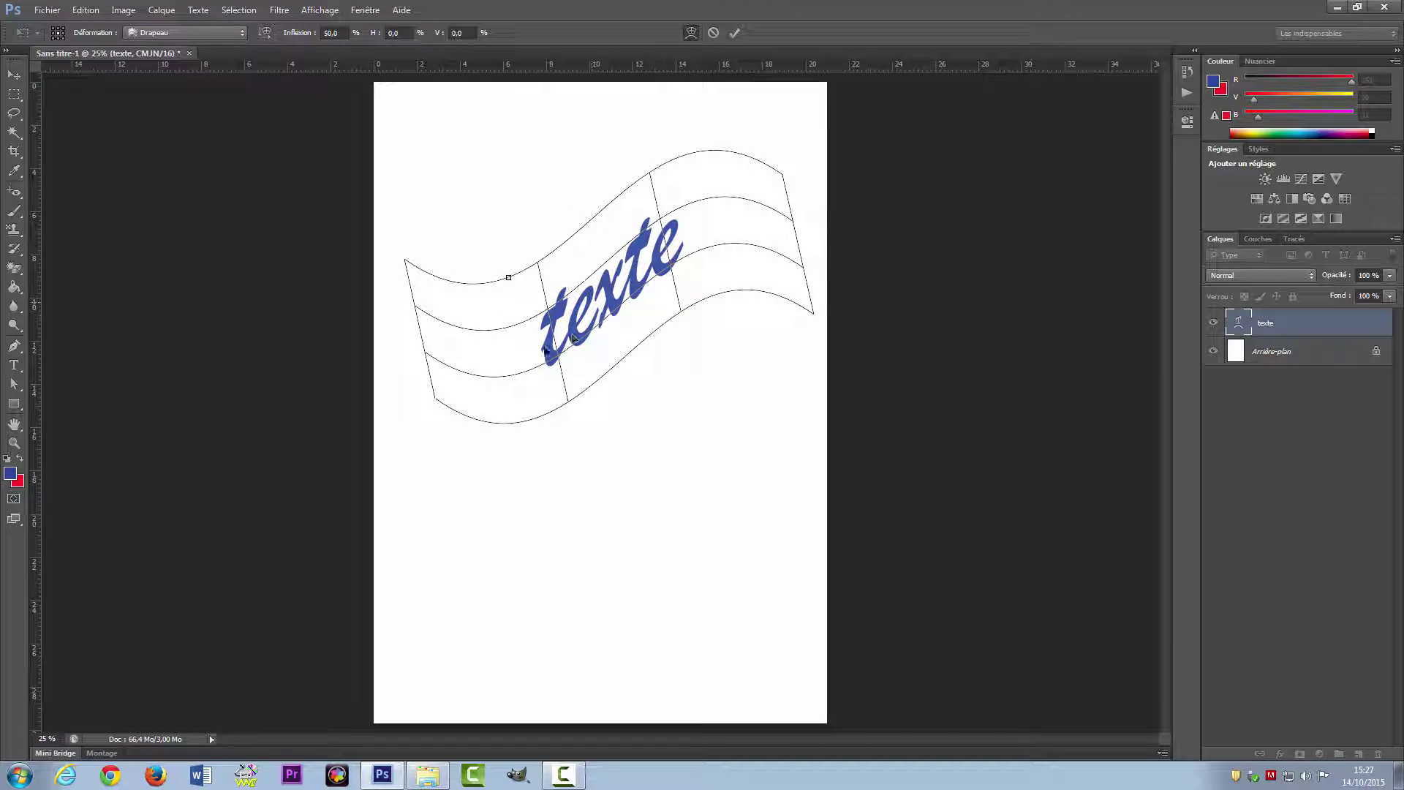
pyautogui.moveTo(508, 278)
pyautogui.mouseDown()
pyautogui.moveTo(505, 251)
pyautogui.moveTo(510, 287)
pyautogui.mouseUp()
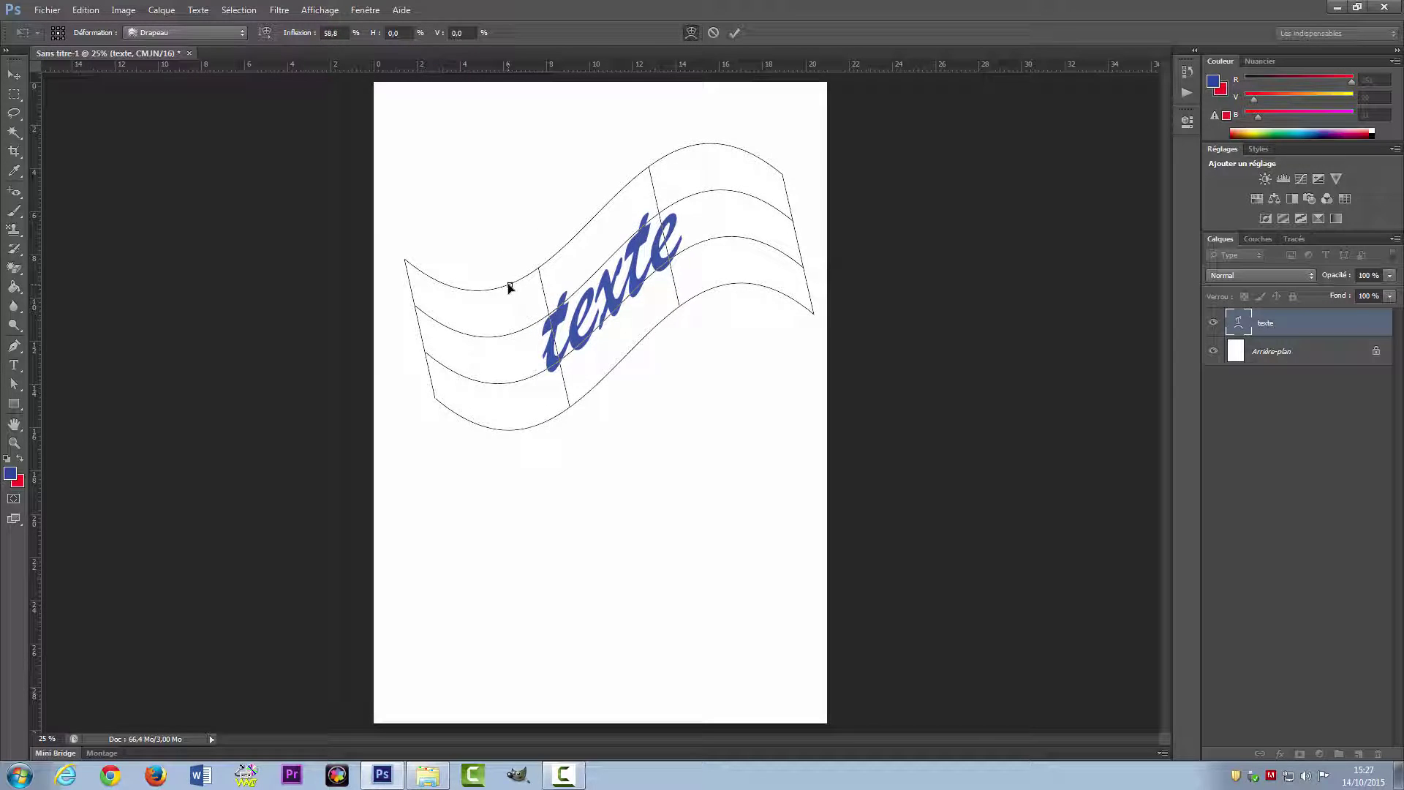
pyautogui.click(734, 32)
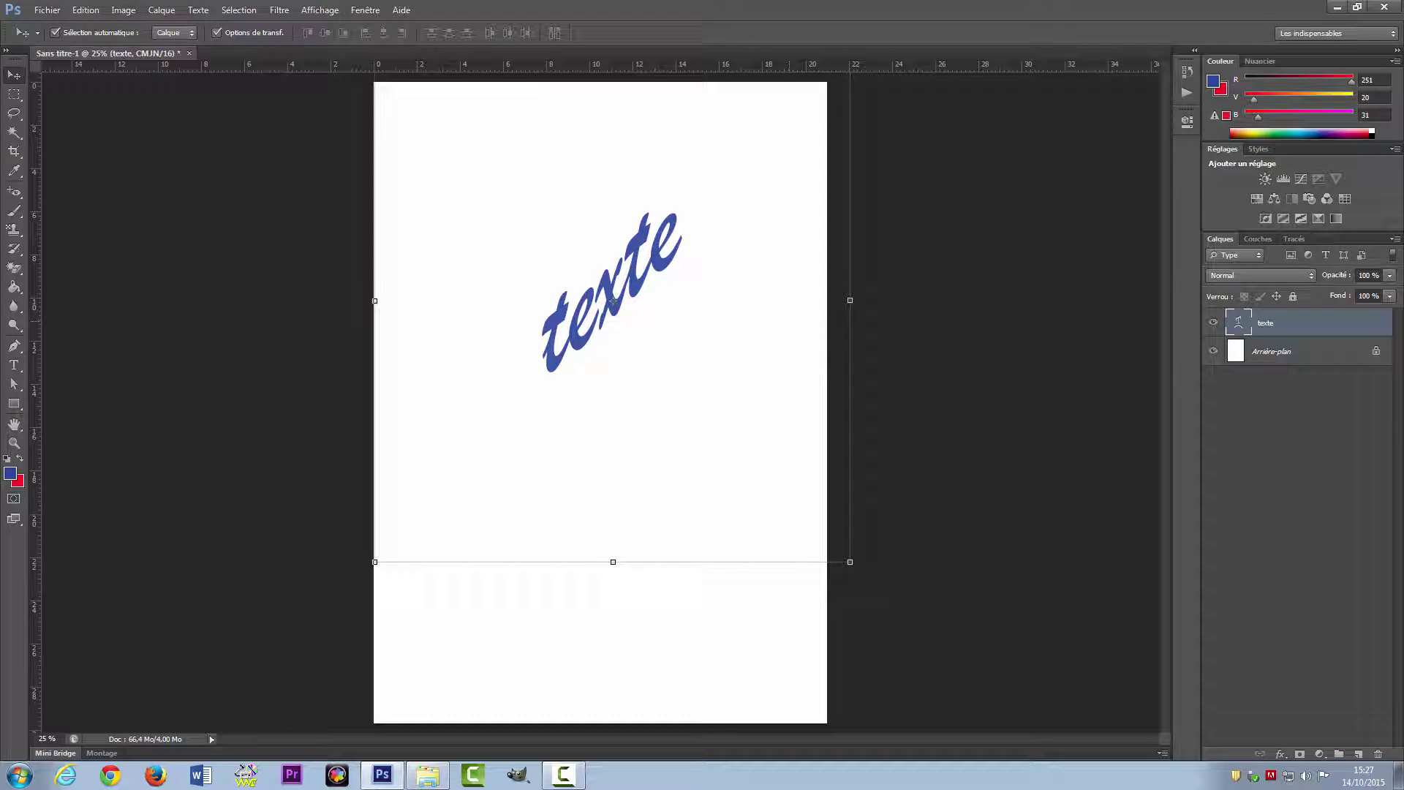
# Edit the "texte" layer's text warp, setting horizontal distortion to +33% and vertical distortion to +9%.
pyautogui.doubleClick(1239, 327)
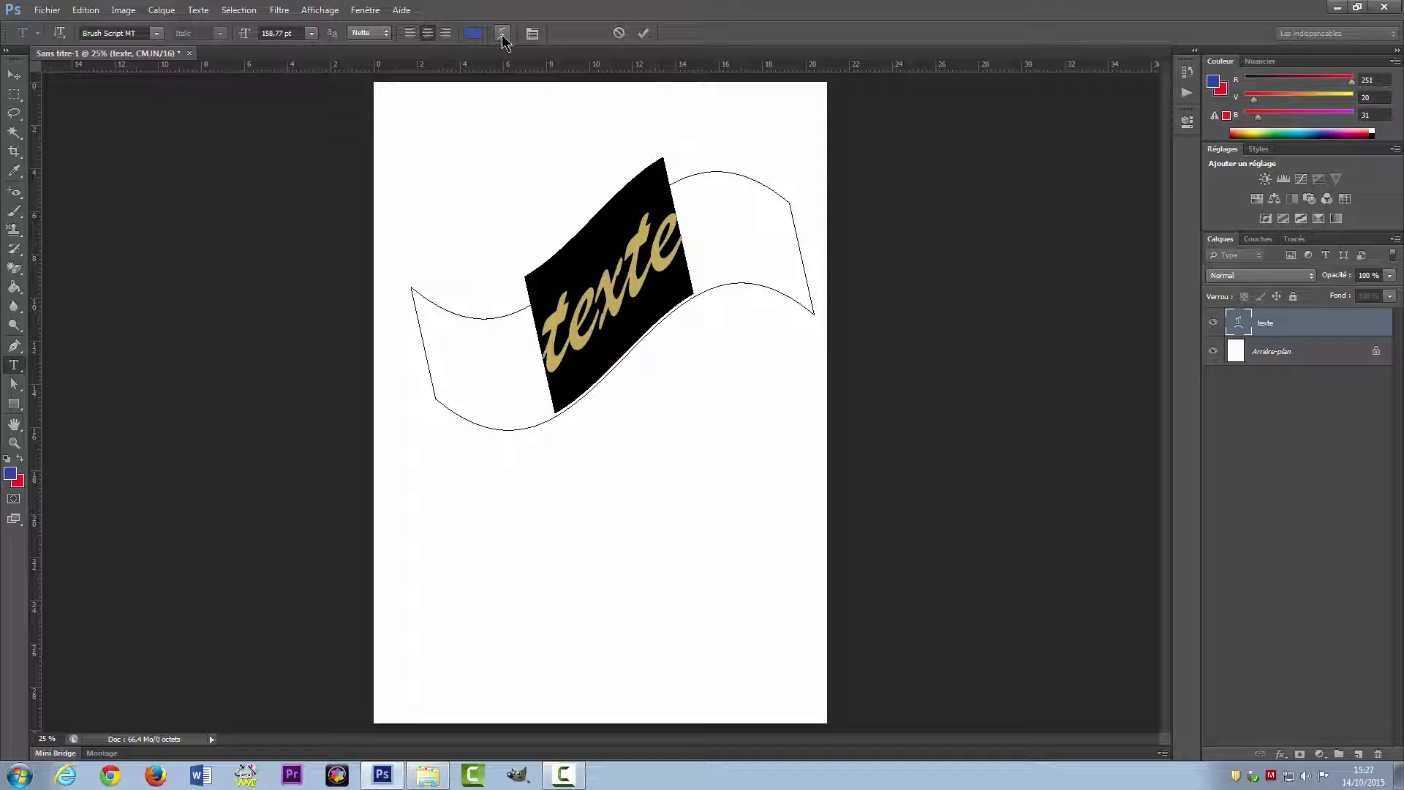
pyautogui.click(503, 34)
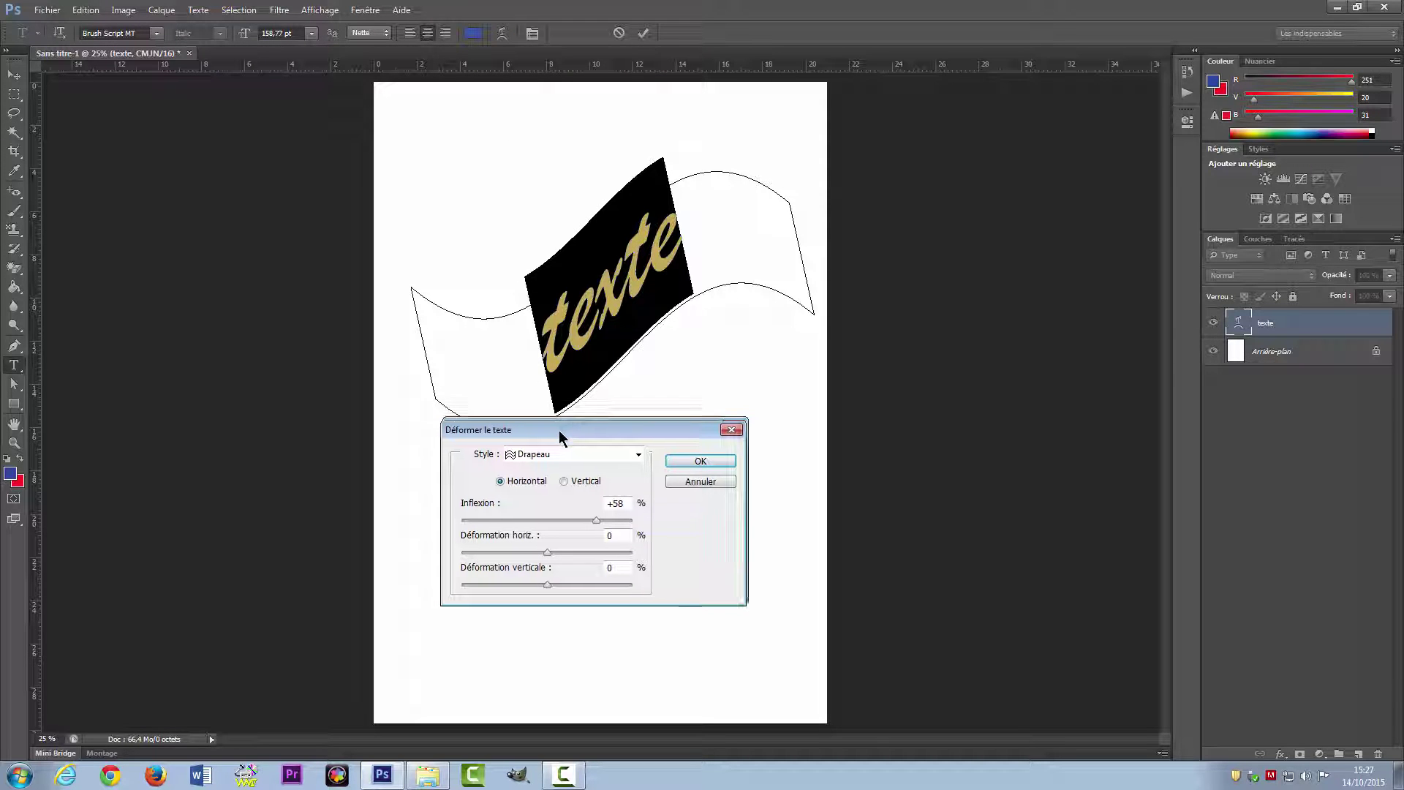
pyautogui.moveTo(560, 436); pyautogui.dragTo(551, 460)
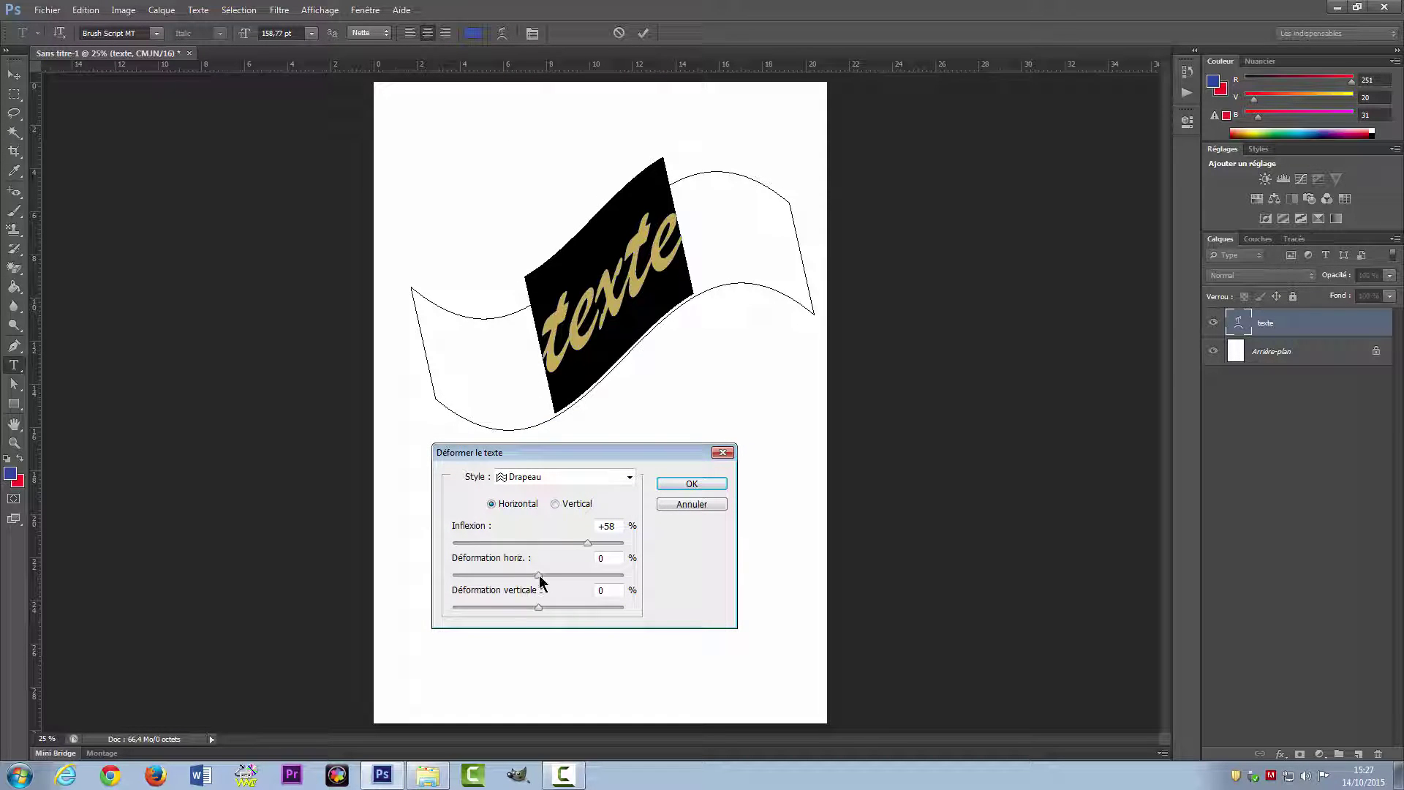
pyautogui.moveTo(540, 576); pyautogui.dragTo(546, 607)
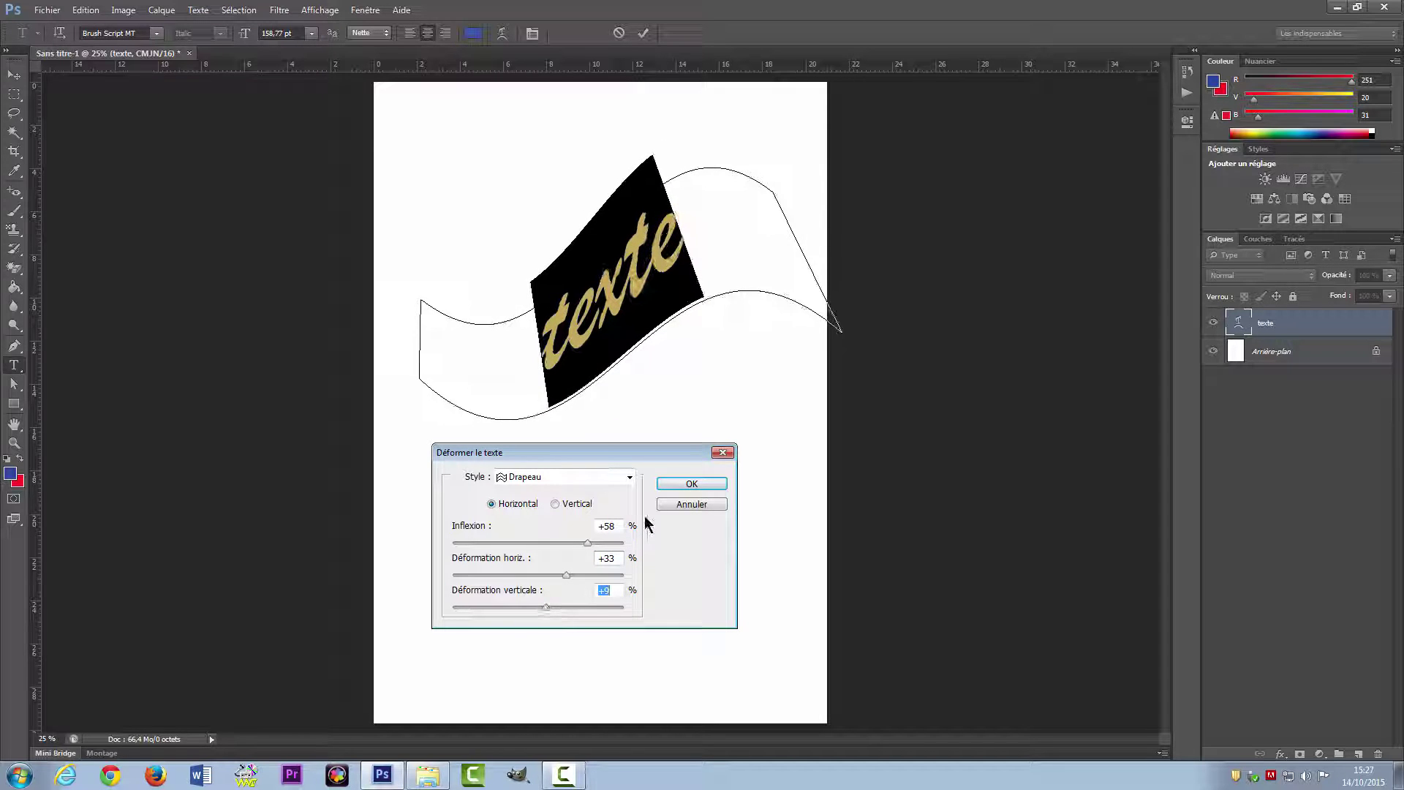
pyautogui.click(687, 484)
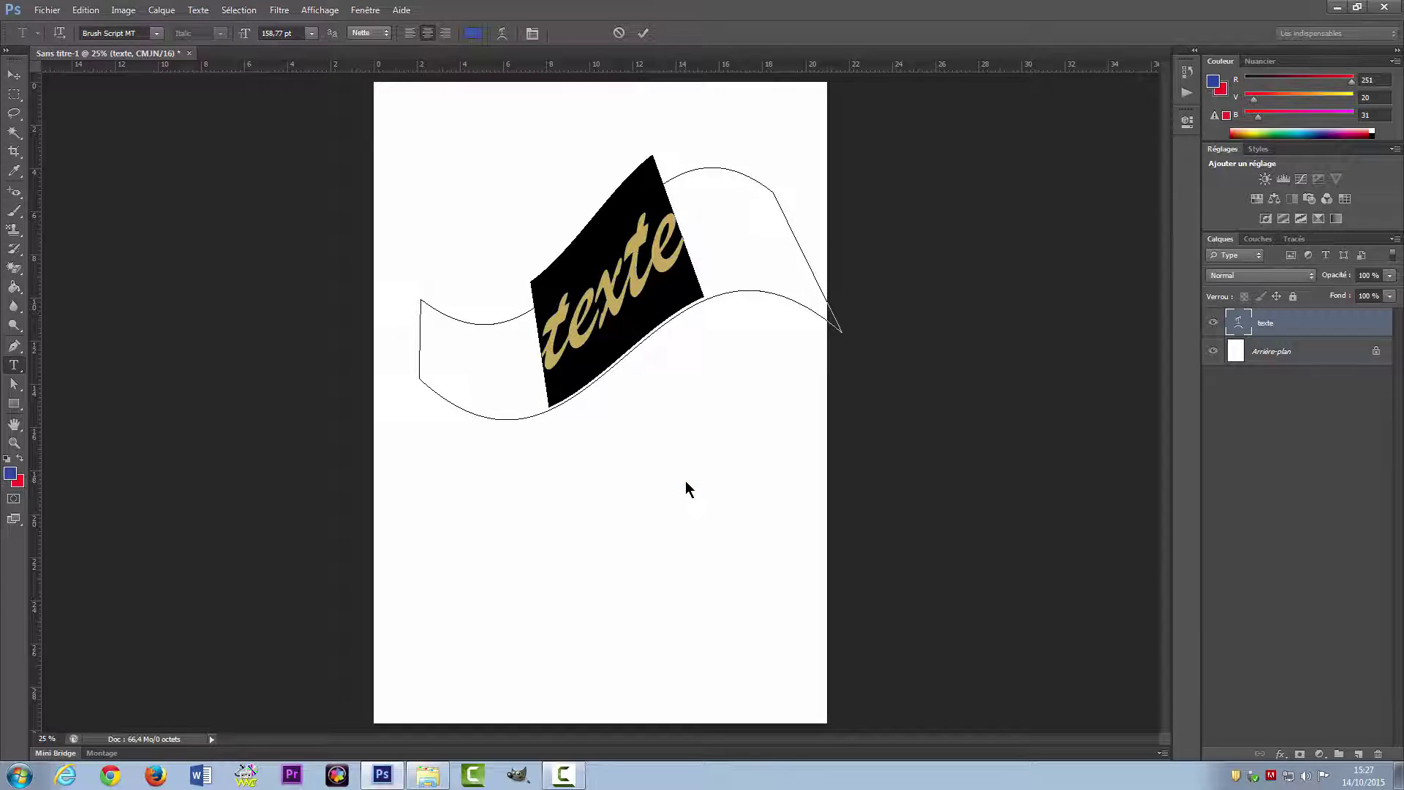
pyautogui.click(643, 34)
# Delete the warped text layer and enter "text" as vertical text in a box about 4 cm wide and 26 cm tall.
pyautogui.press('v')
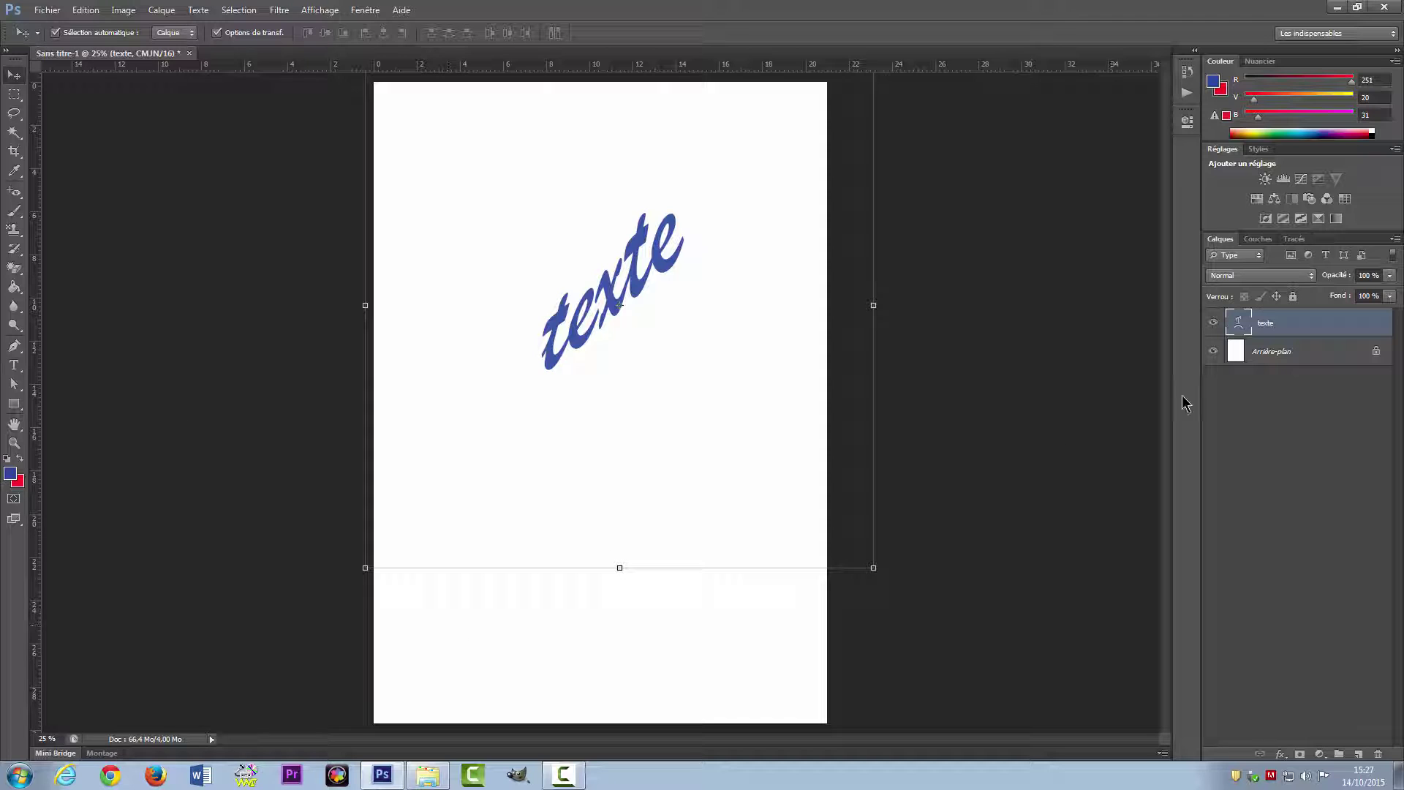
pyautogui.press('Delete')
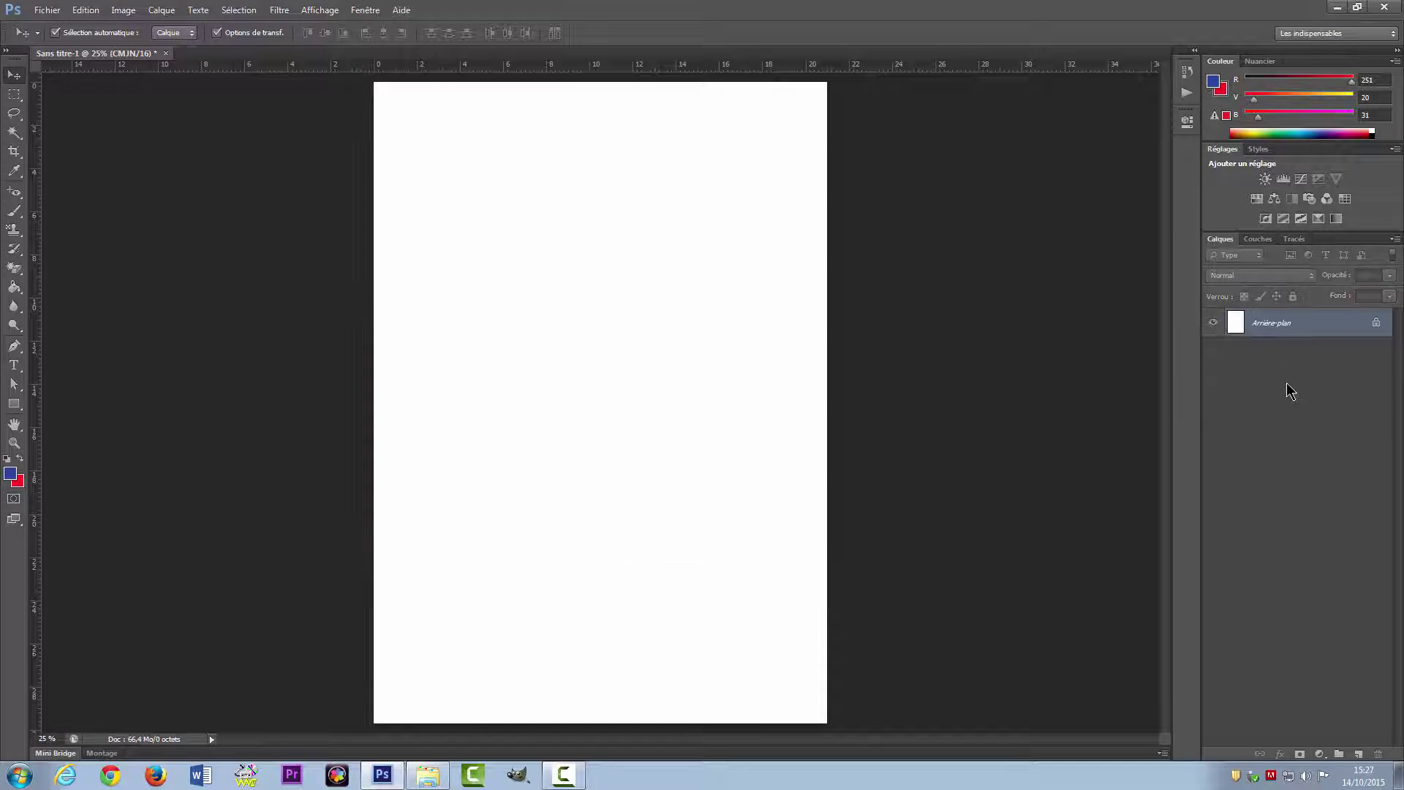
pyautogui.click(16, 365)
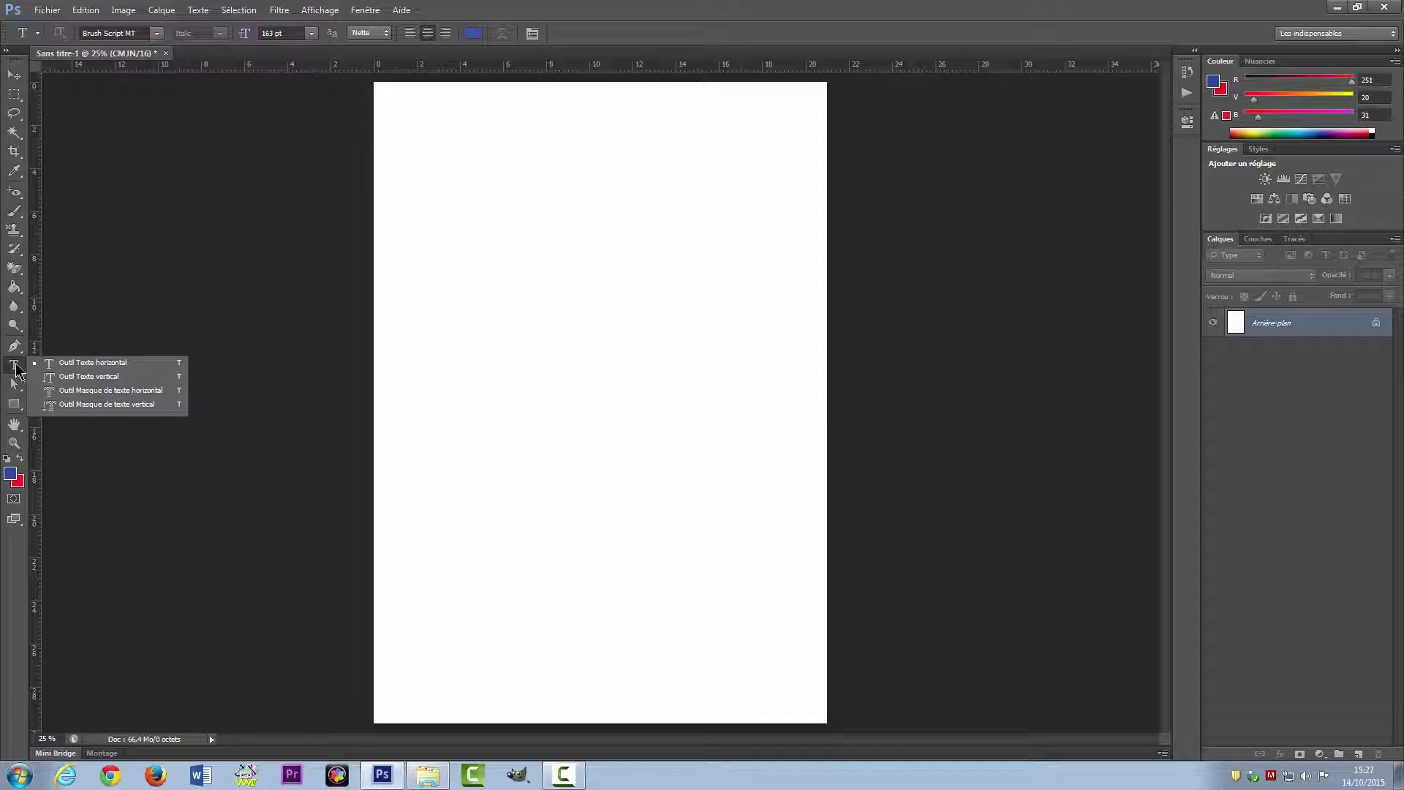
pyautogui.click(97, 377)
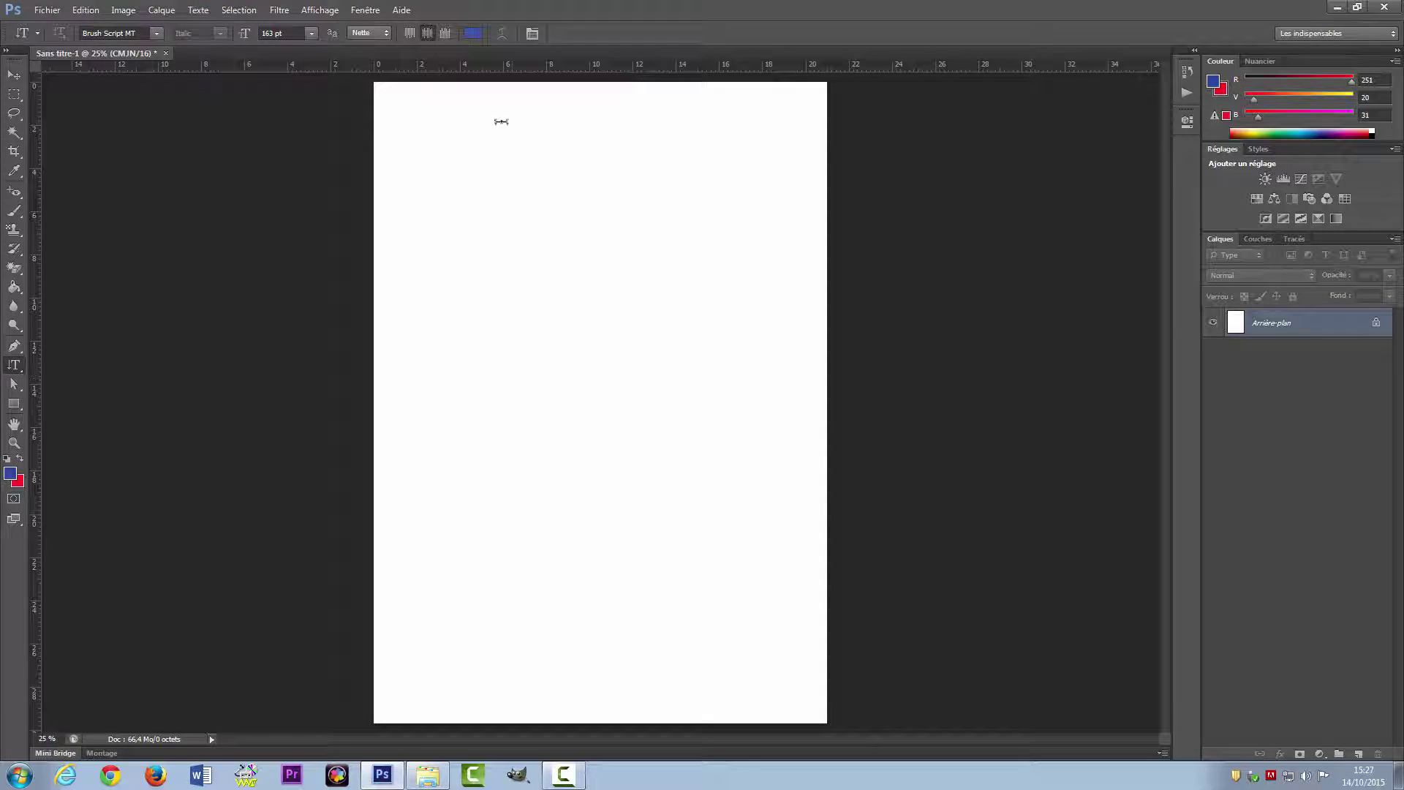
pyautogui.moveTo(486, 115); pyautogui.dragTo(566, 667)
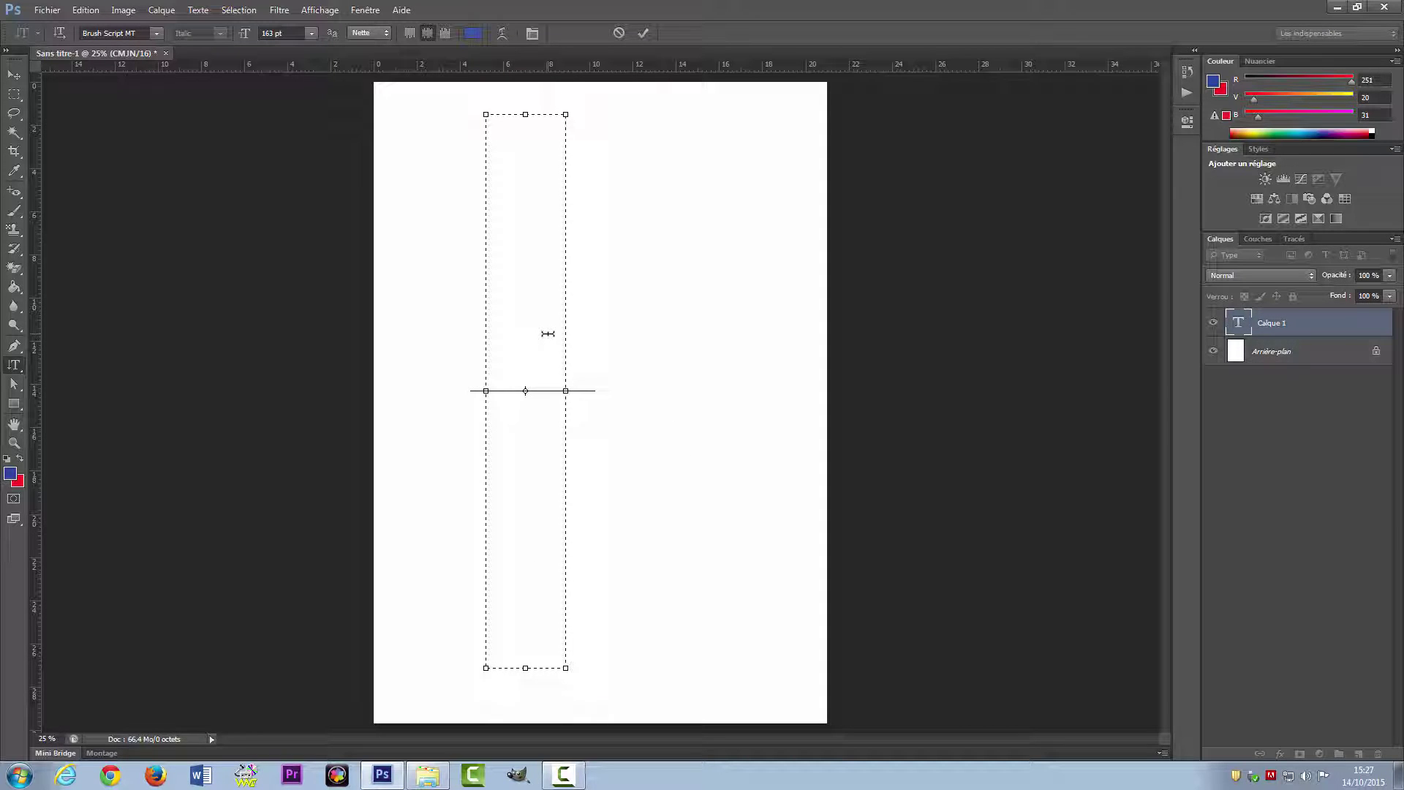
pyautogui.write('text')
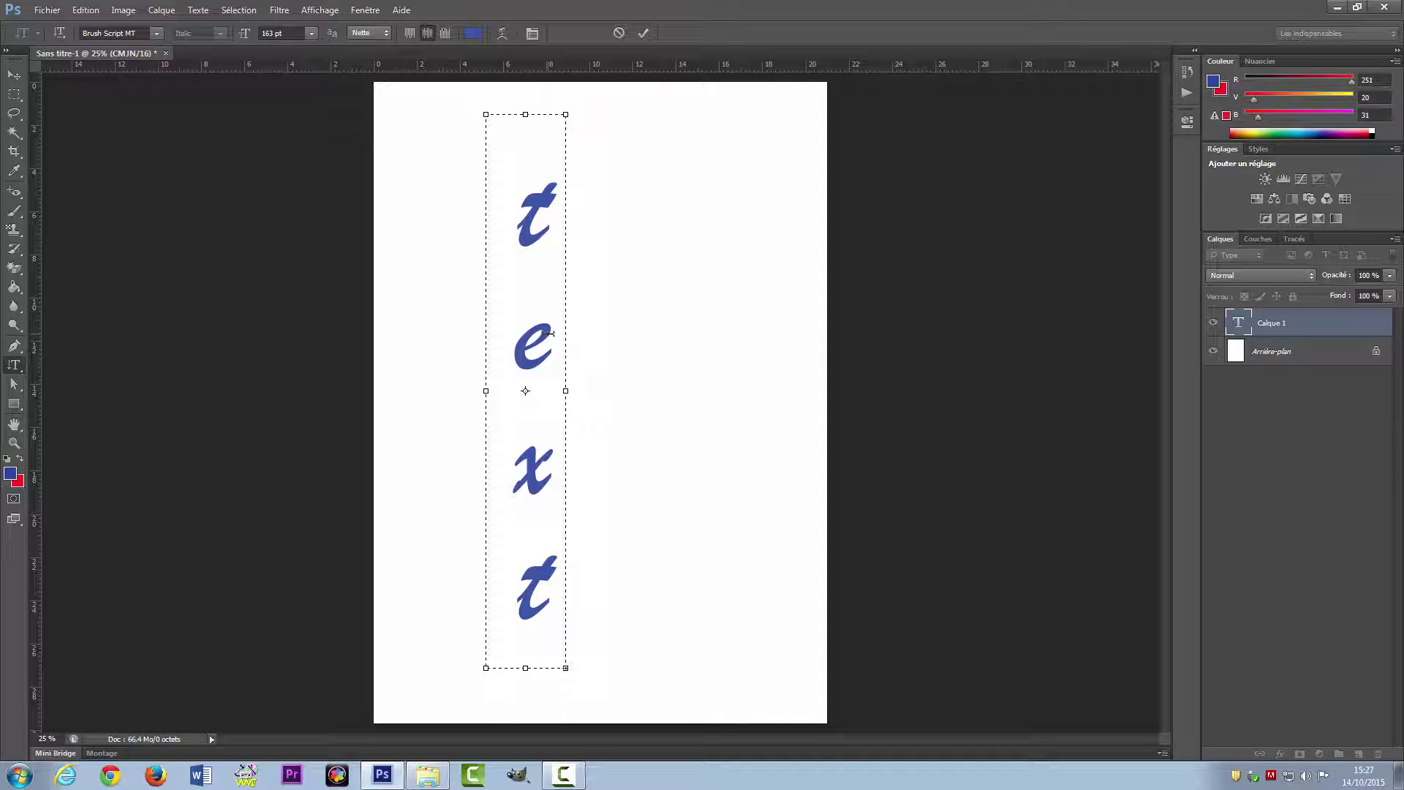